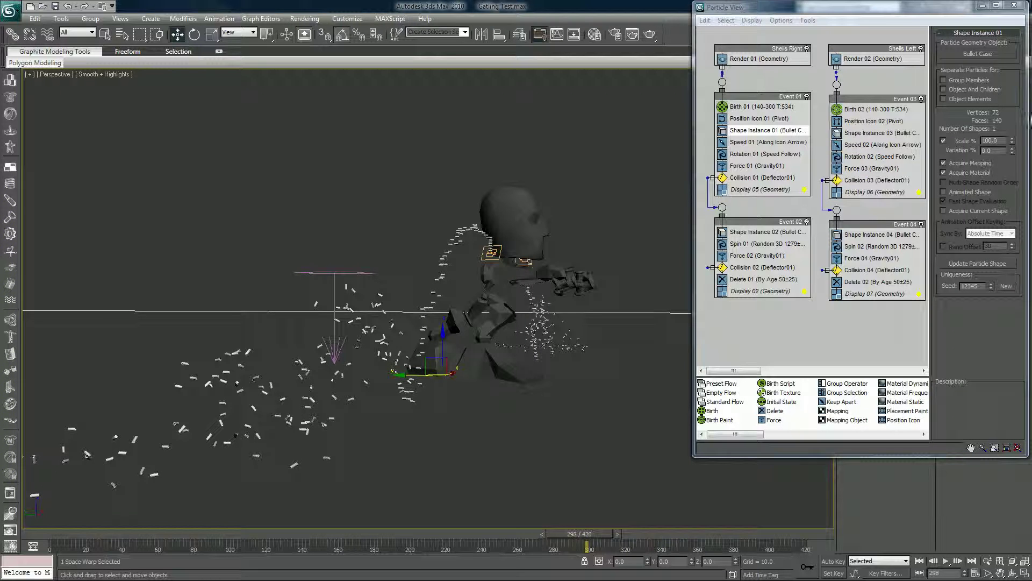
Play back and review the test render in the player, then return to the scene
key("alt+Tab")
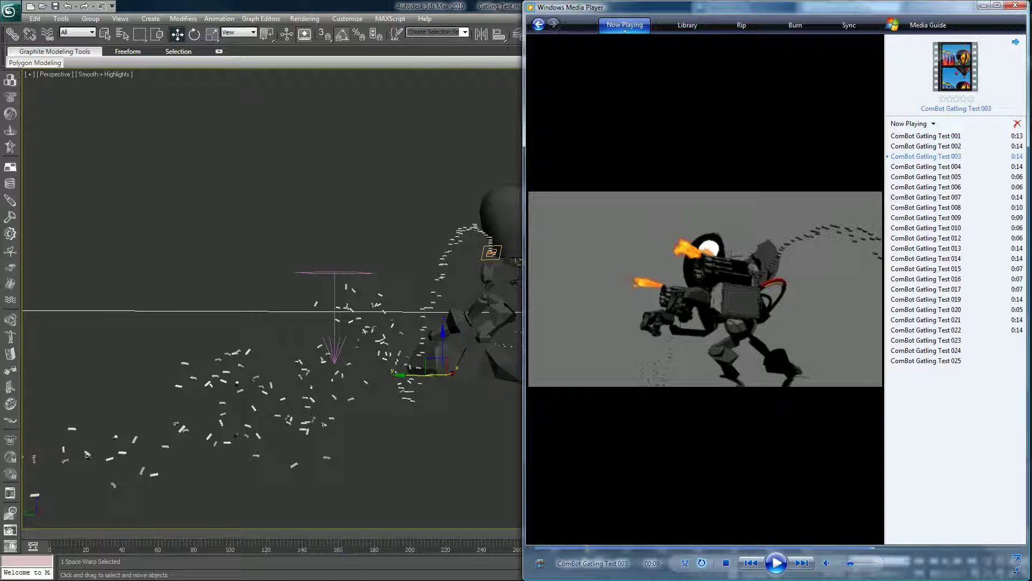
left_click(776, 563)
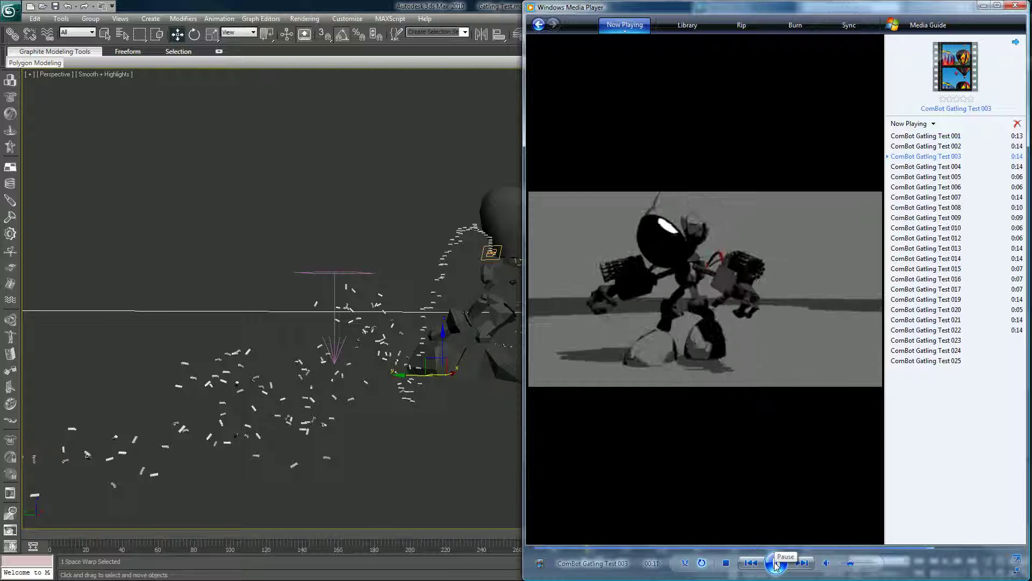
left_click(643, 548)
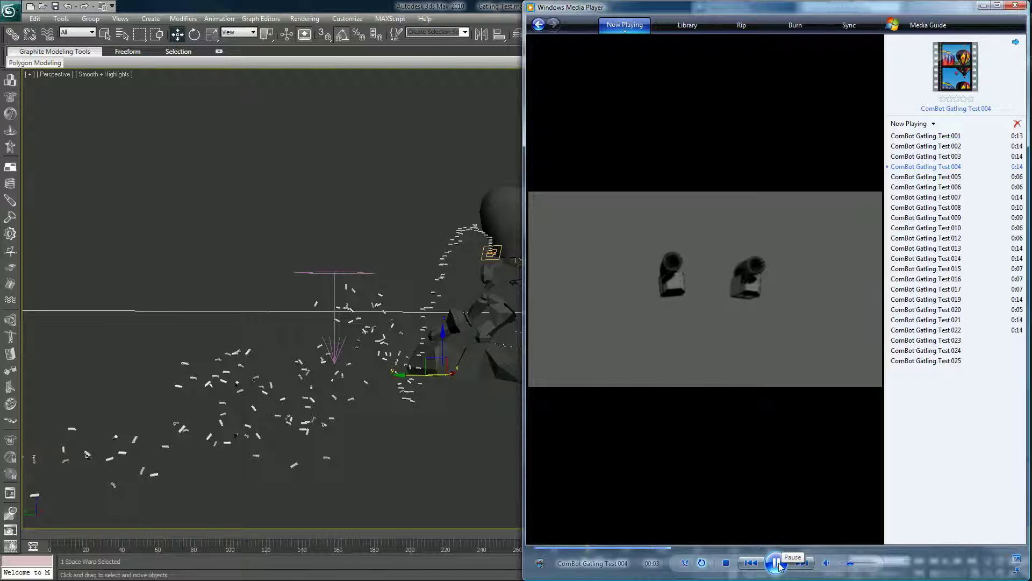
left_click(776, 563)
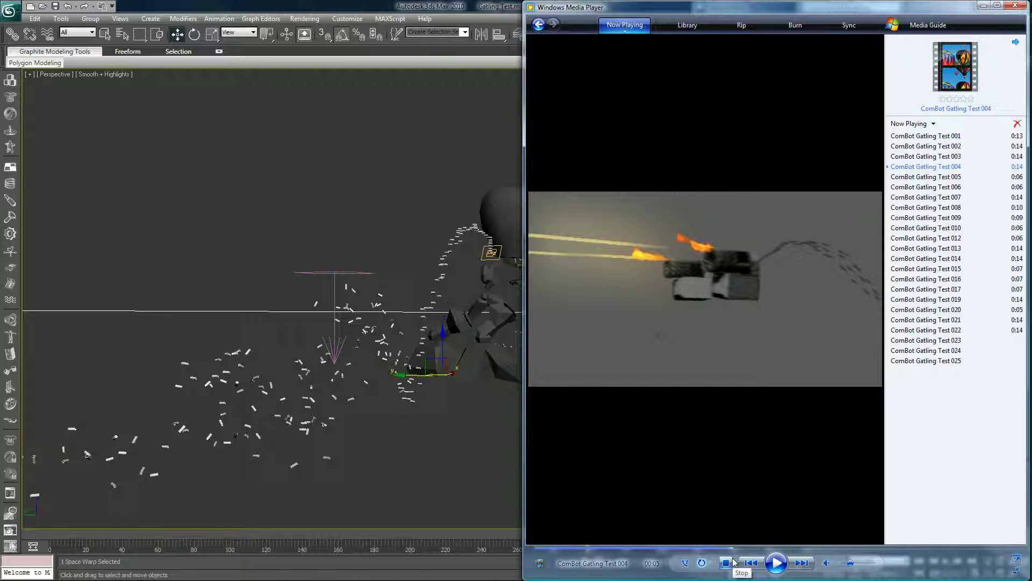
left_click(776, 563)
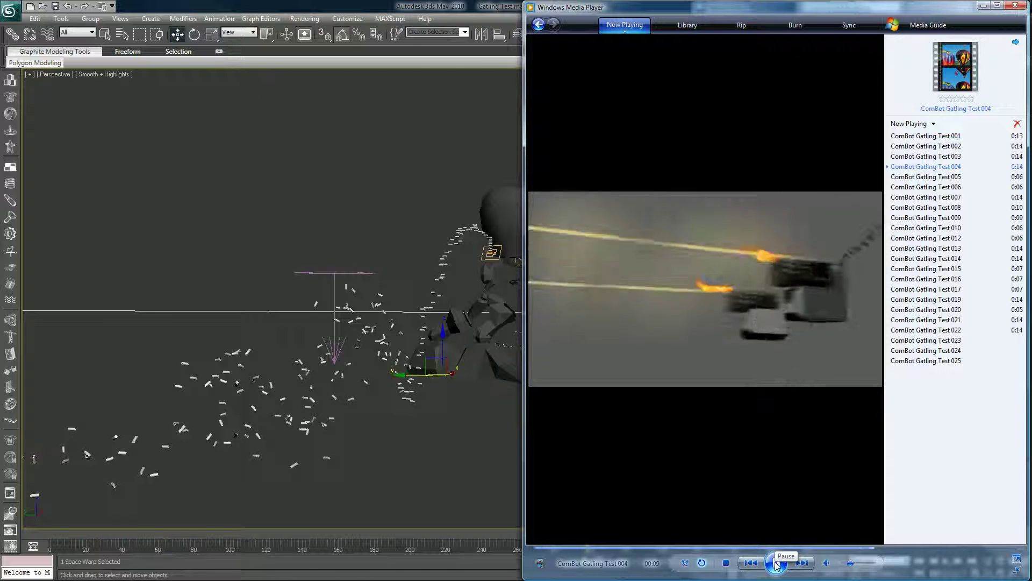
left_click(776, 563)
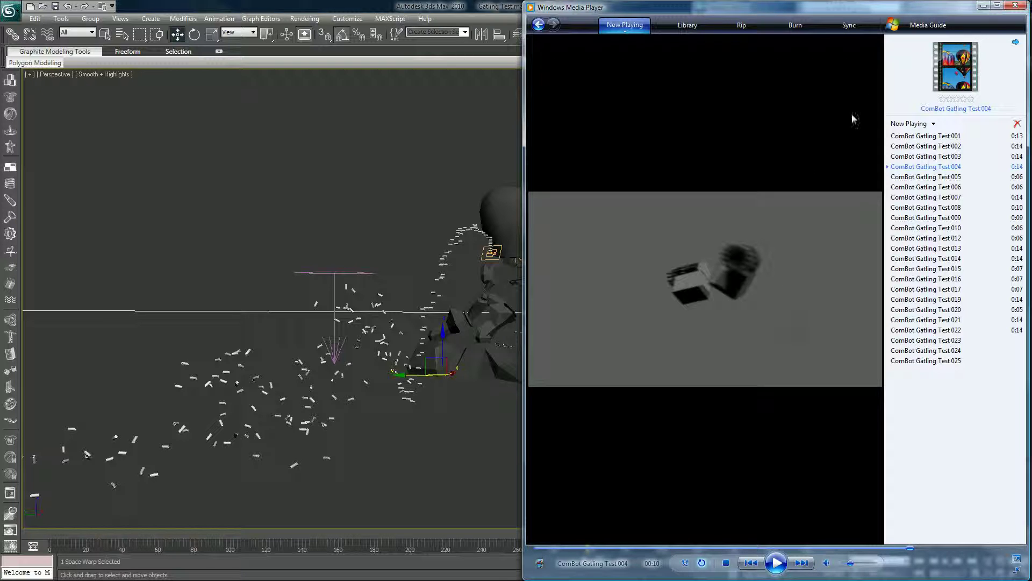
left_click(983, 5)
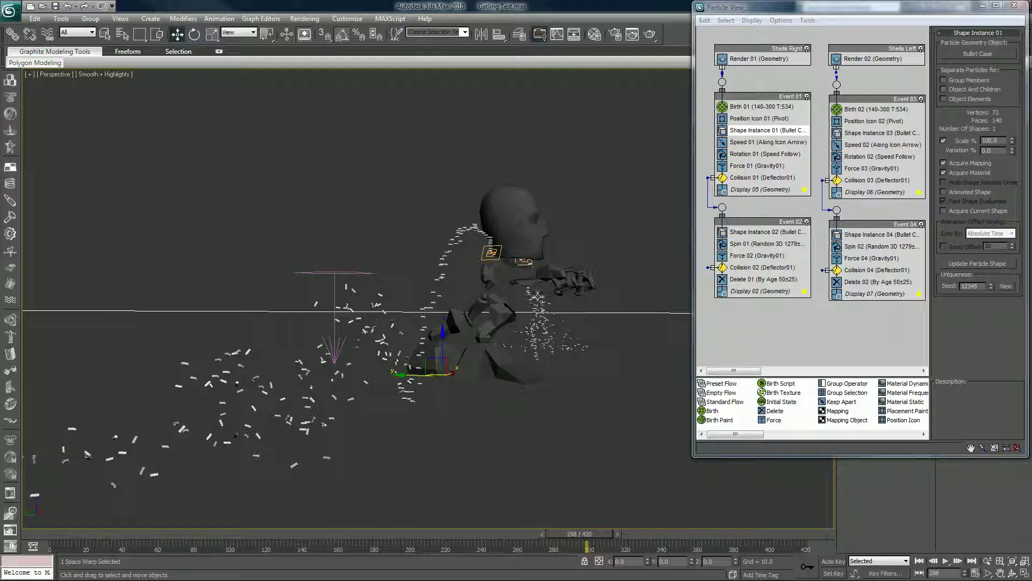
At frame 123, hide the X Shells layer and unhide the X Tracer Rounds layer
left_click(279, 533)
key("w")
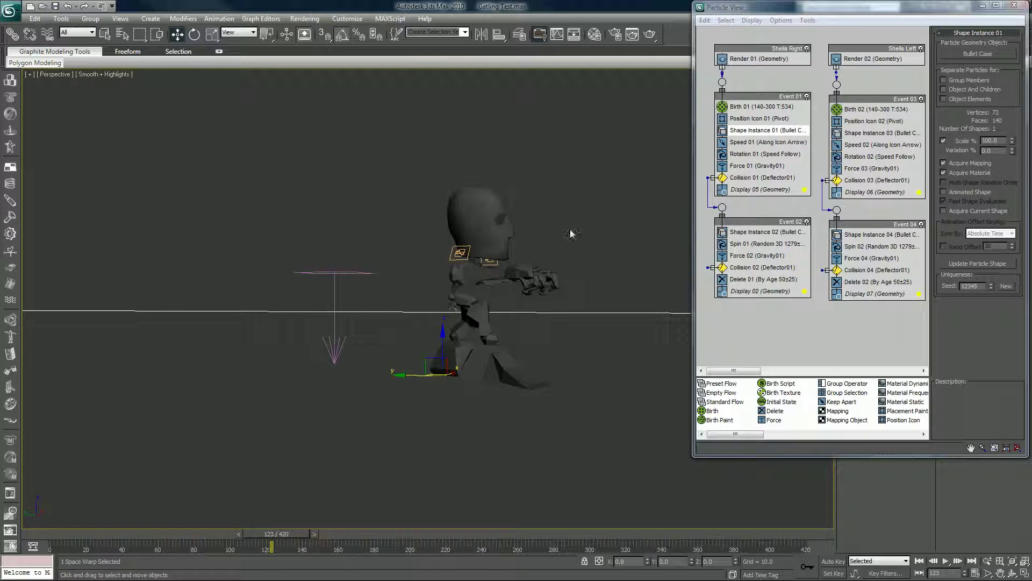
left_click(570, 170)
left_click(521, 35)
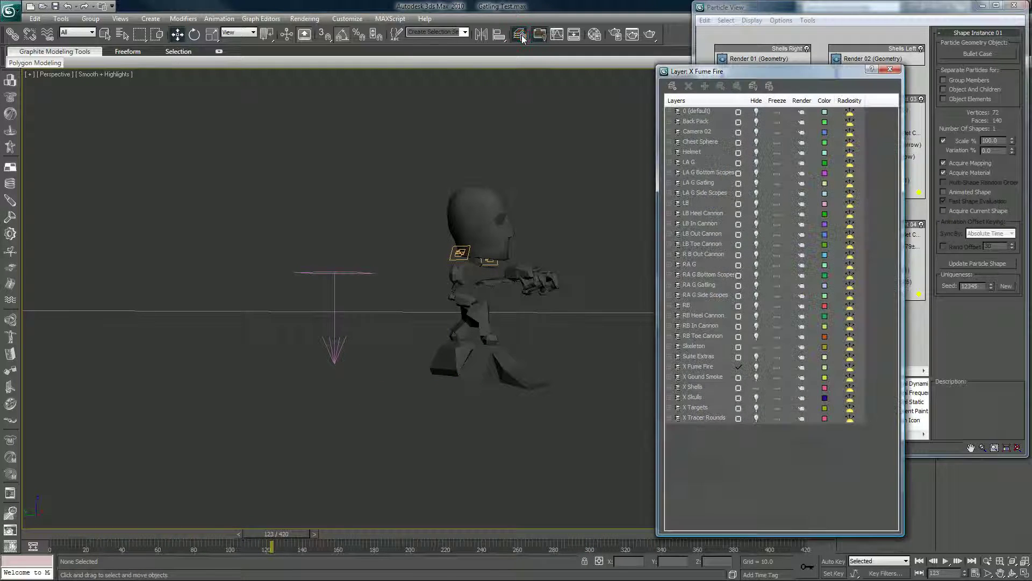
left_click(756, 388)
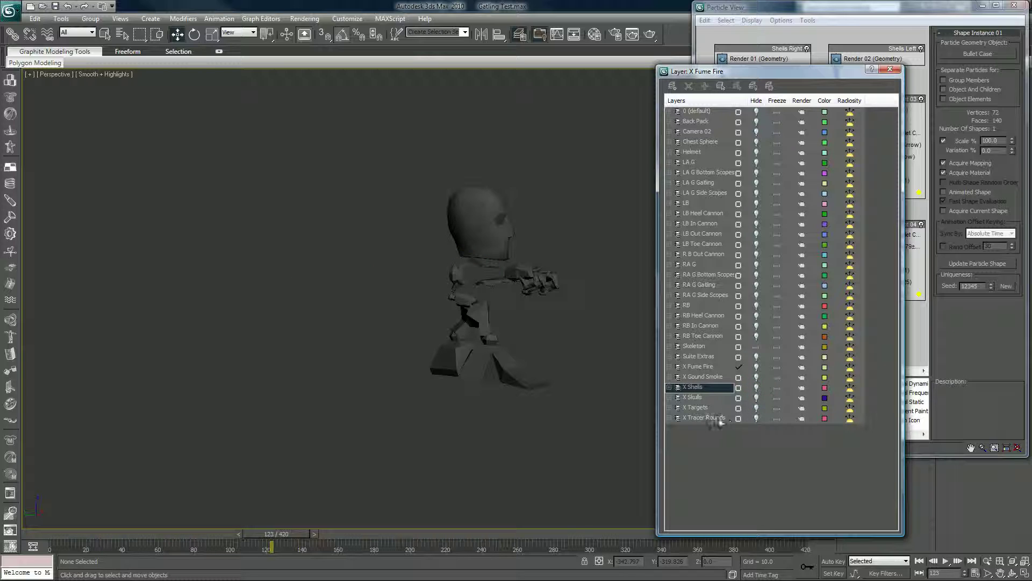
left_click(711, 419)
left_click(757, 419)
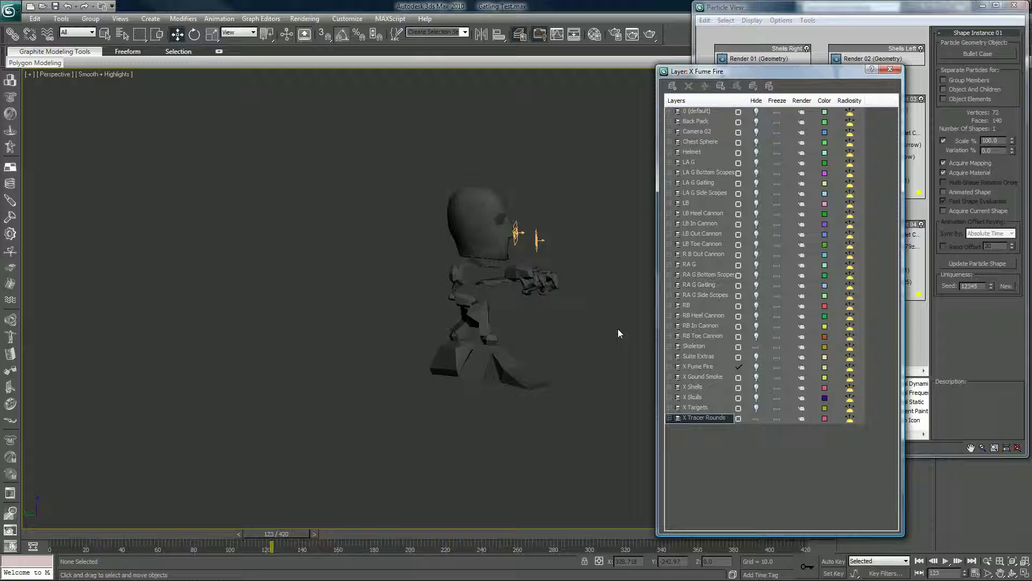
left_click(892, 69)
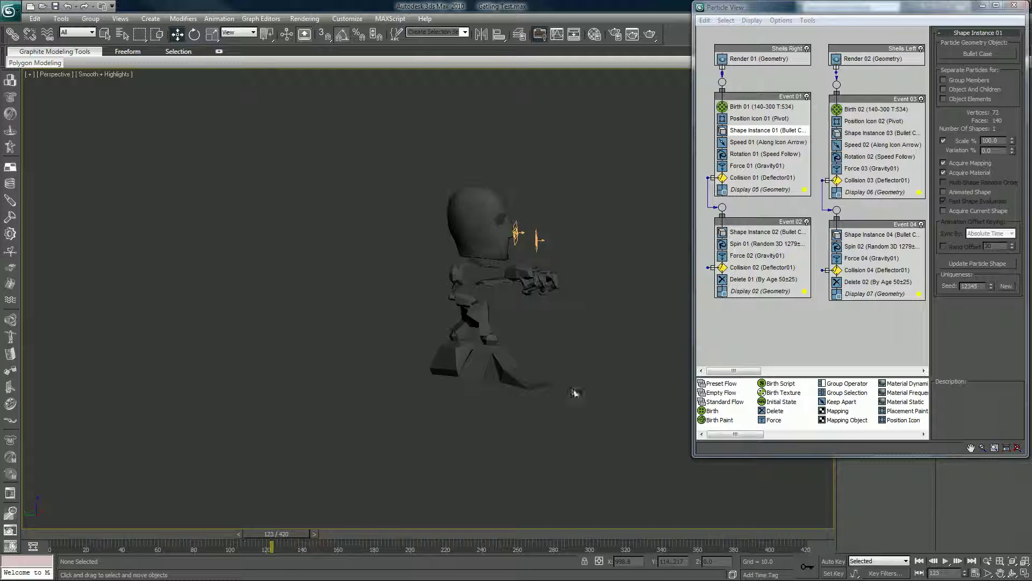
Orbit onto the character and select the right tracer emitter
middle_click_drag(581, 354, 491, 392, "alt")
scroll(491, 392, "up", 4)
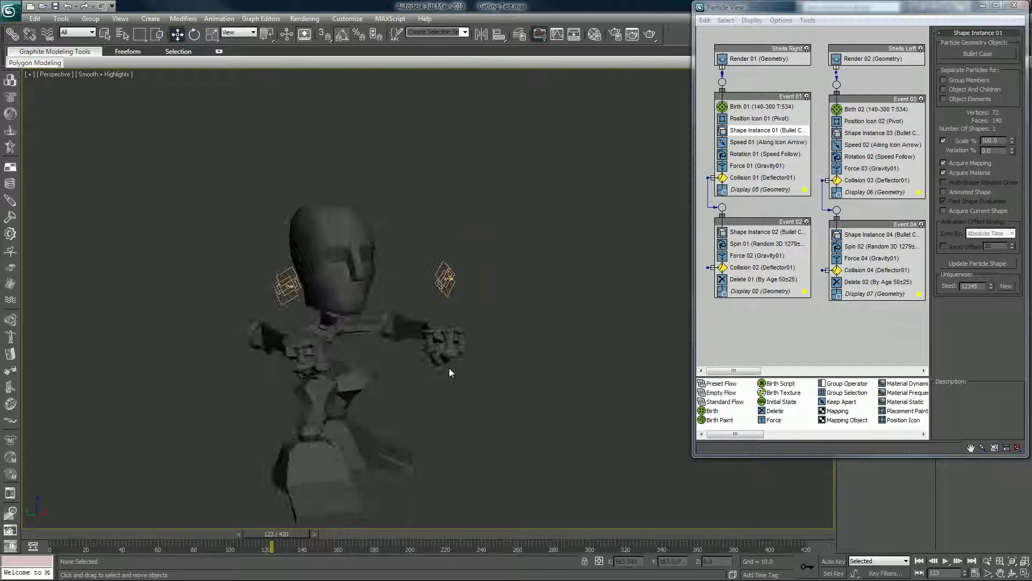
left_click(446, 278)
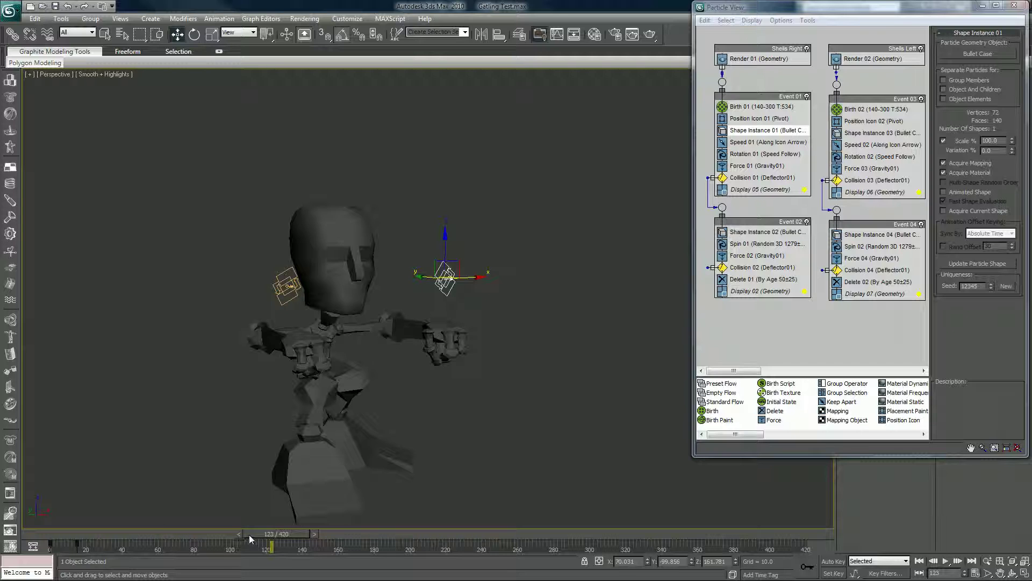
Advance to frame 155 around the head and gun, and show the Tracers events in Particle View
left_click_drag(249, 534, 306, 520)
key("w")
middle_click_drag(368, 431, 426, 422, "alt")
scroll(293, 382, "up", 5)
mouse_move(293, 383)
middle_mouse_down("alt")
mouse_move(403, 382)
mouse_move(330, 305)
middle_mouse_up("alt")
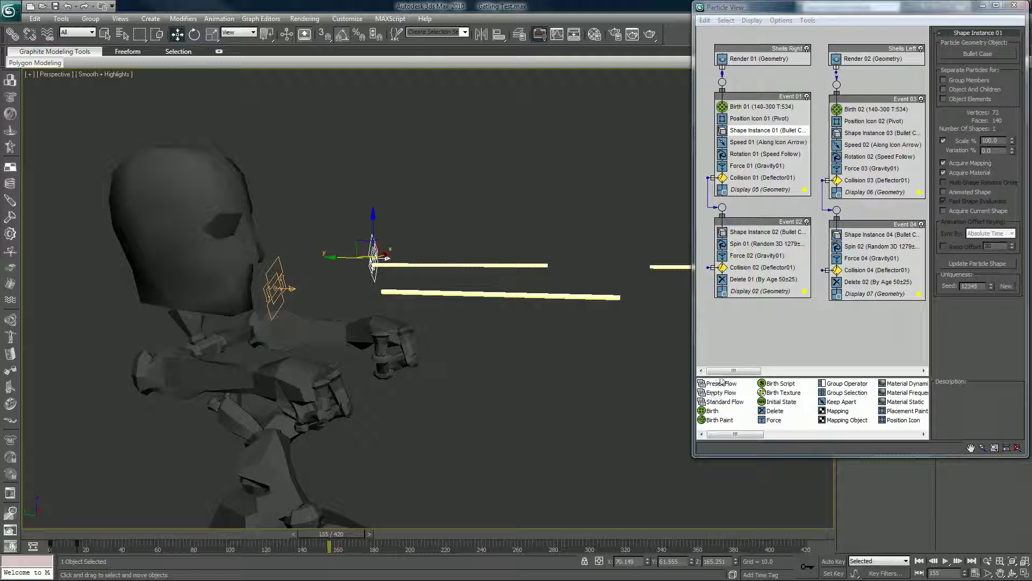
left_click_drag(722, 371, 778, 375)
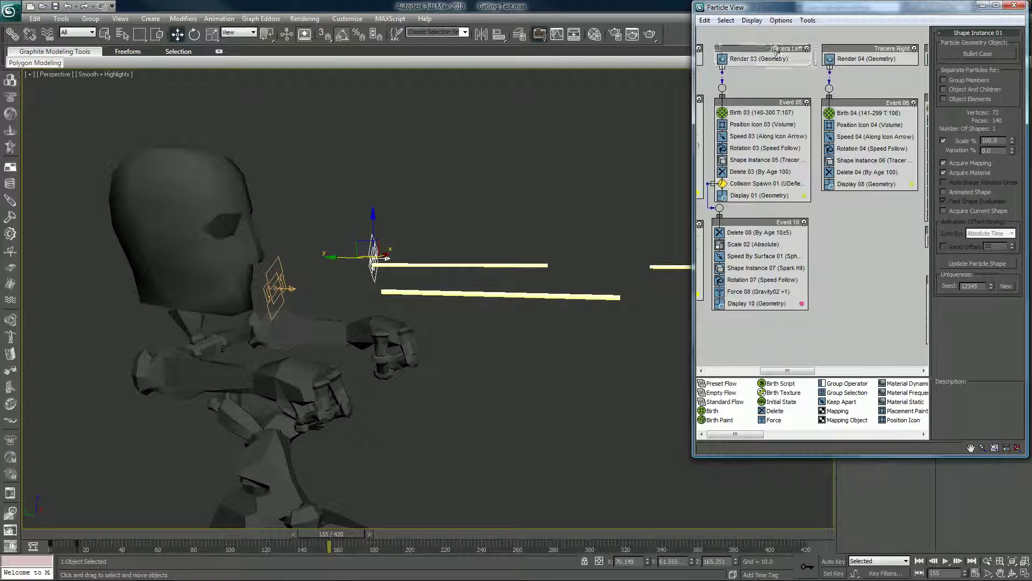
Inspect the Tracers Right, Delete 03 and Tracers Left settings in Particle View
left_click(881, 50)
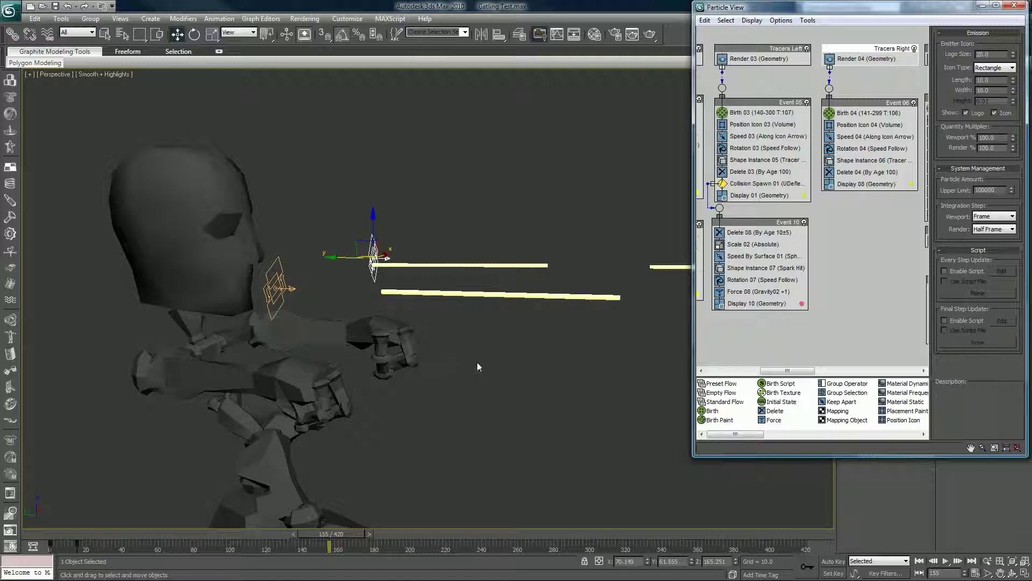
middle_click_drag(496, 354, 422, 367)
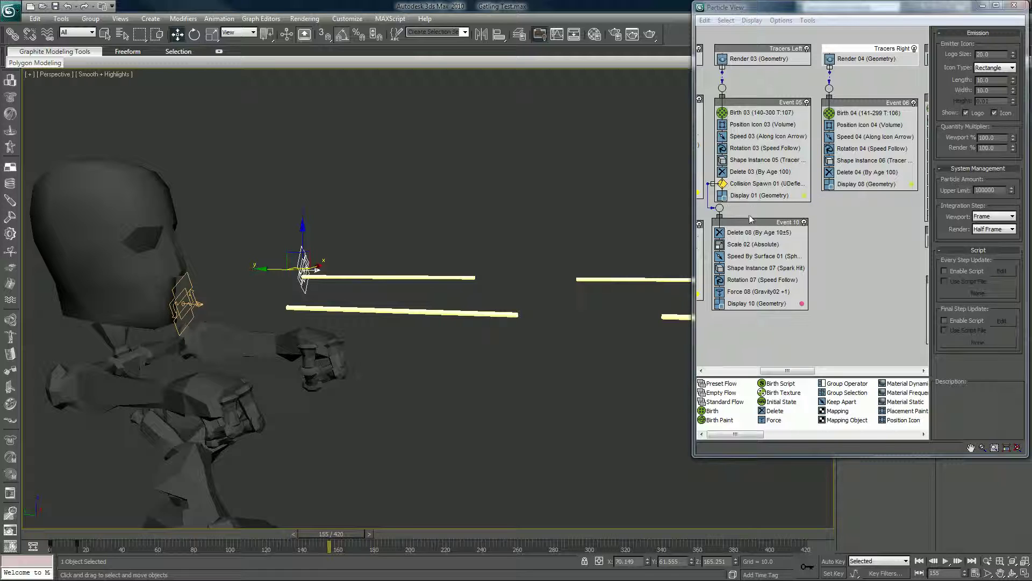
left_click(753, 171)
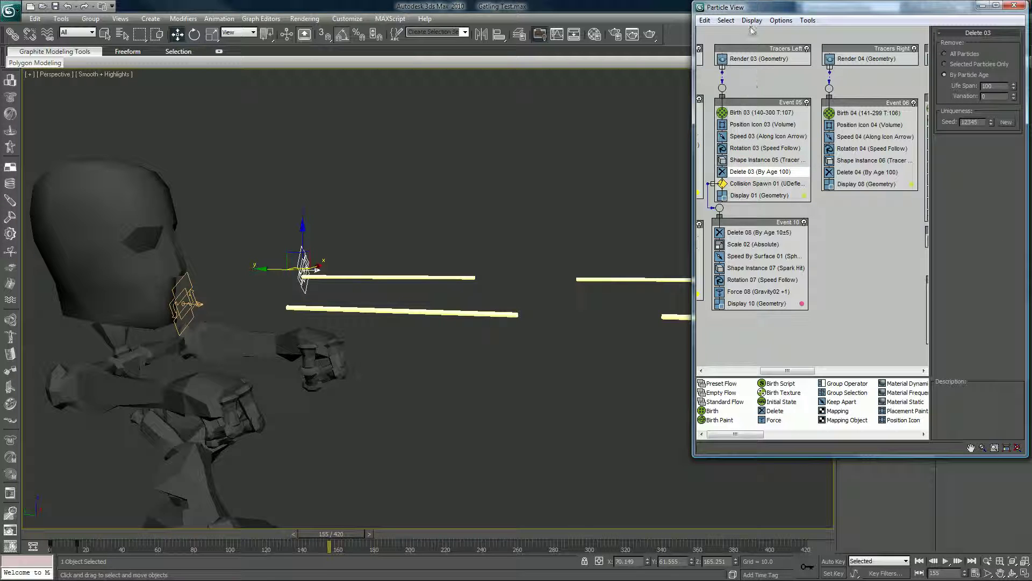
left_click(763, 52)
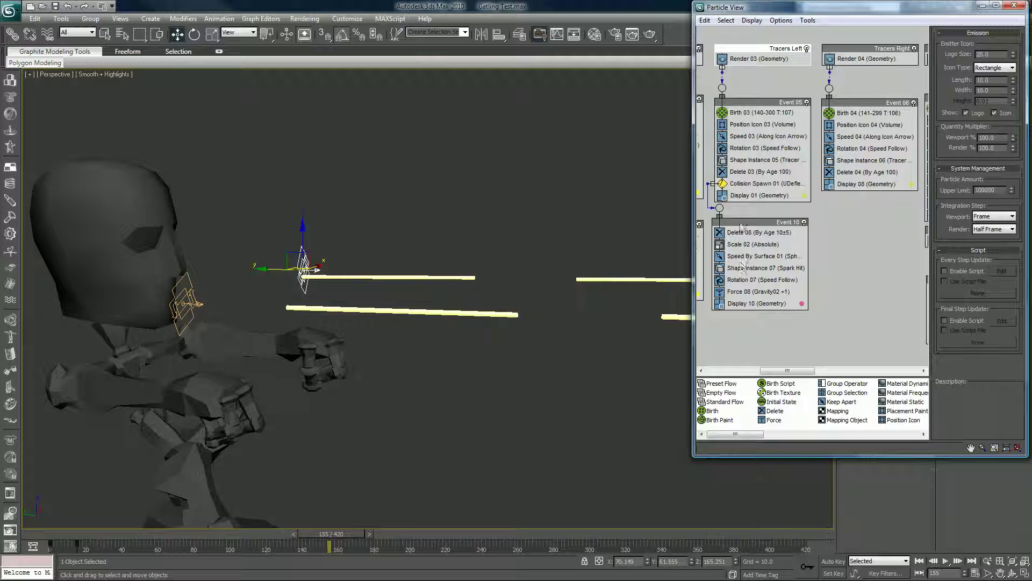
Zoom and pan out, move to frame 182, and orbit to see the tracer streams
scroll(505, 314, "down", 5)
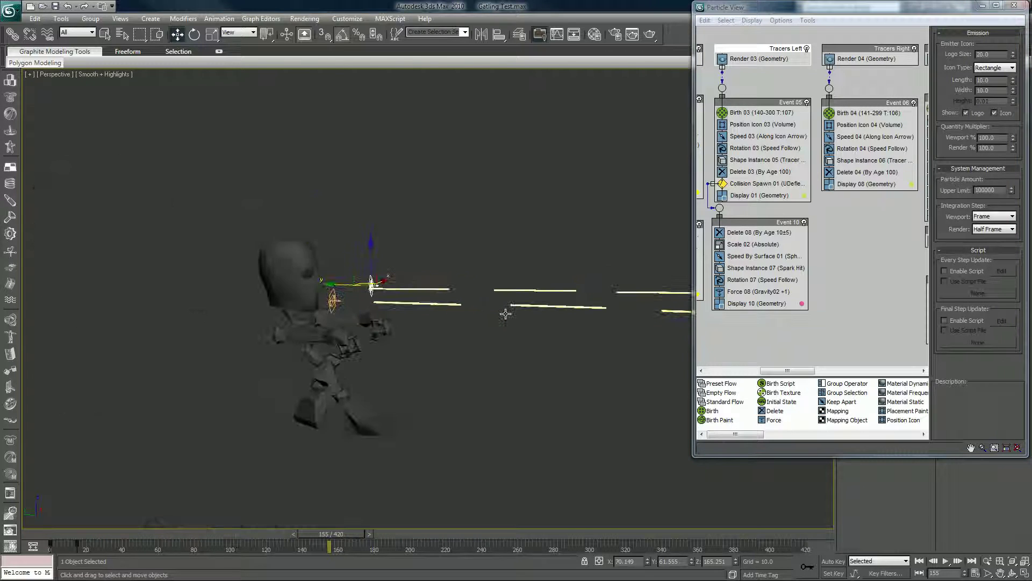
scroll(419, 319, "down", 6)
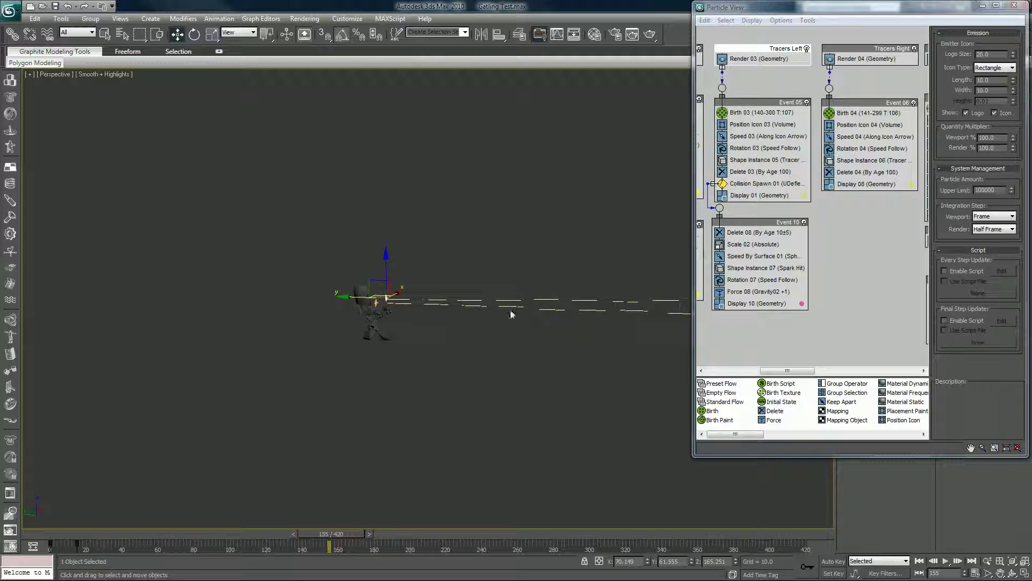
middle_click_drag(565, 308, 199, 322)
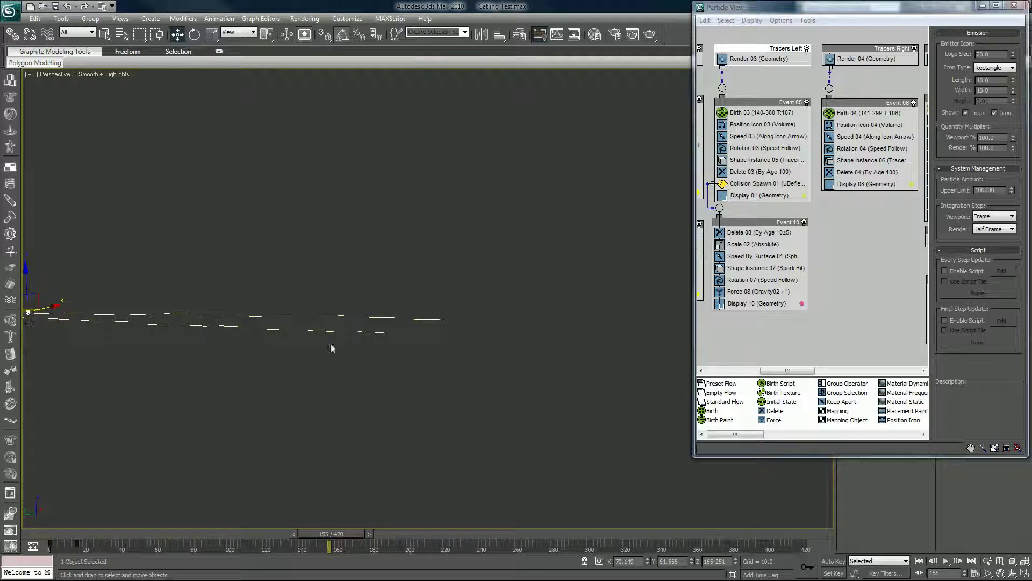
left_click_drag(344, 537, 392, 537)
middle_click_drag(460, 418, 483, 363, "alt")
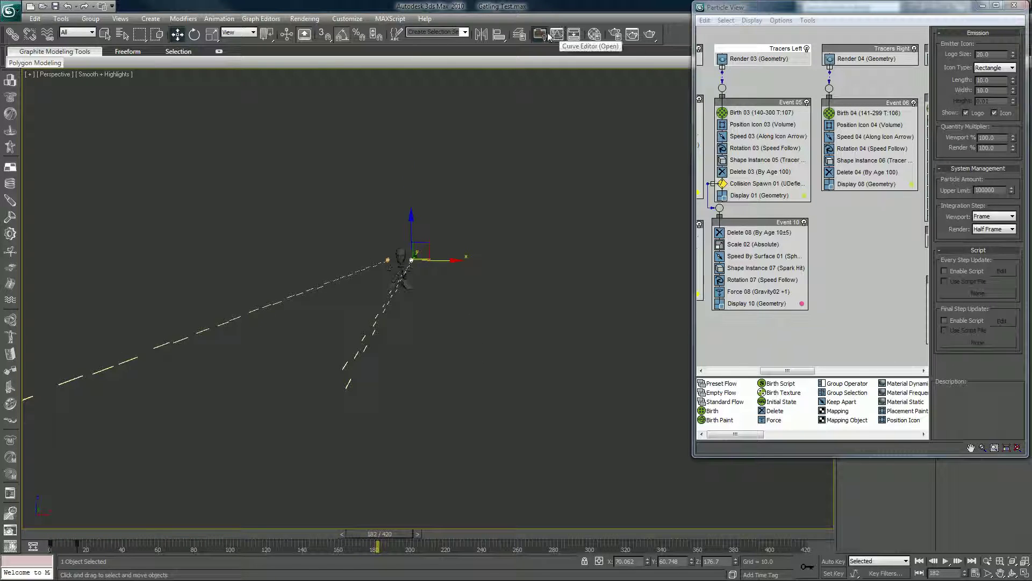
Unhide the X Targets layer at frame 153
left_click(519, 34)
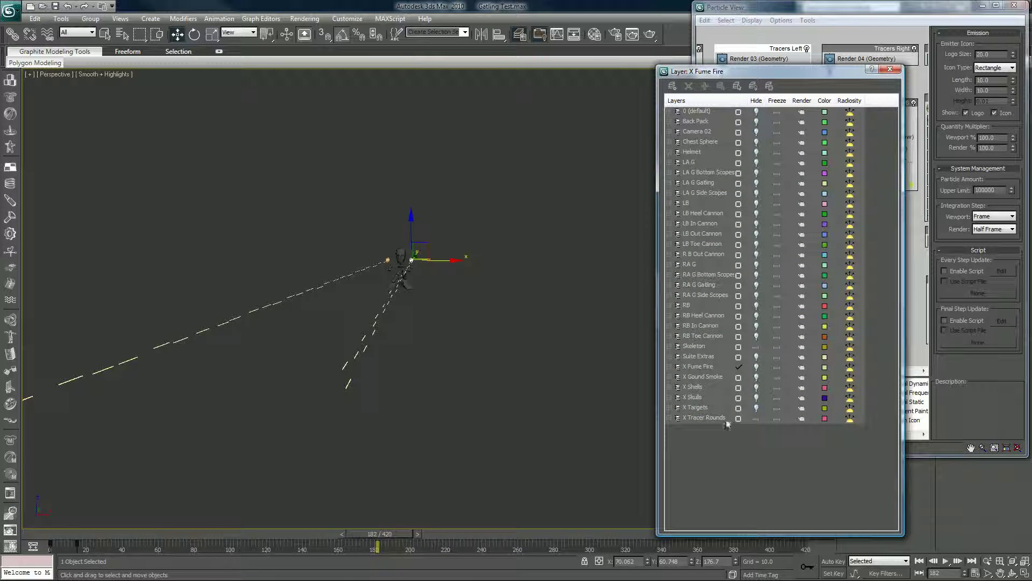
left_click(699, 409)
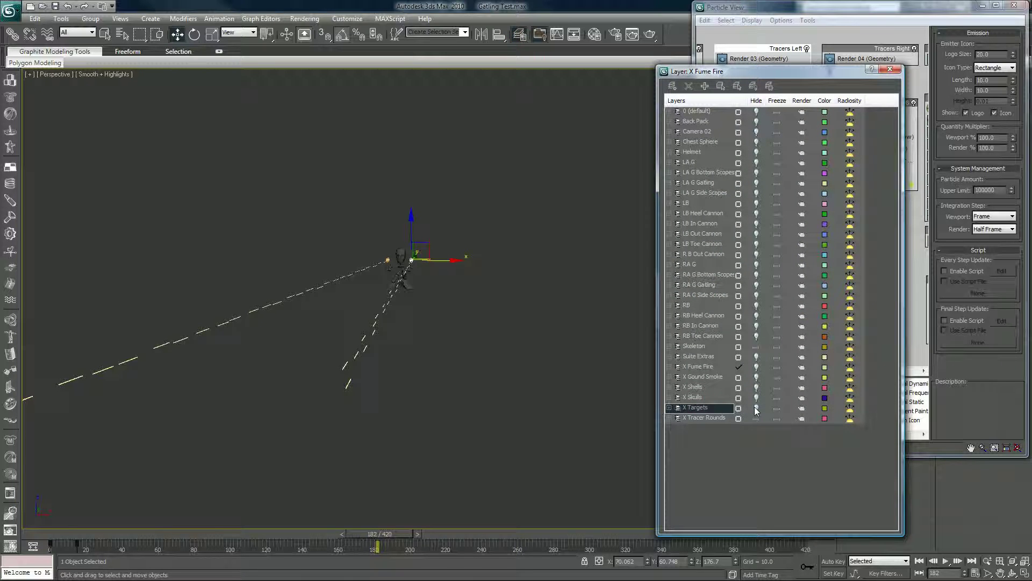
left_click(331, 532)
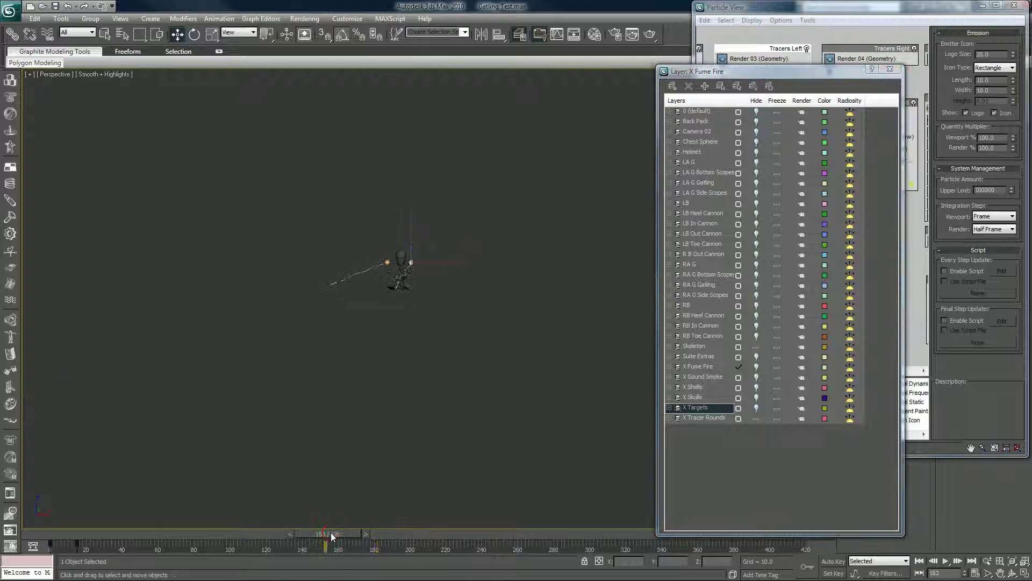
left_click(756, 408)
Navigate among the deflector and wireframe box to select the target sphere
scroll(387, 449, "up", 2)
middle_click_drag(421, 442, 435, 409)
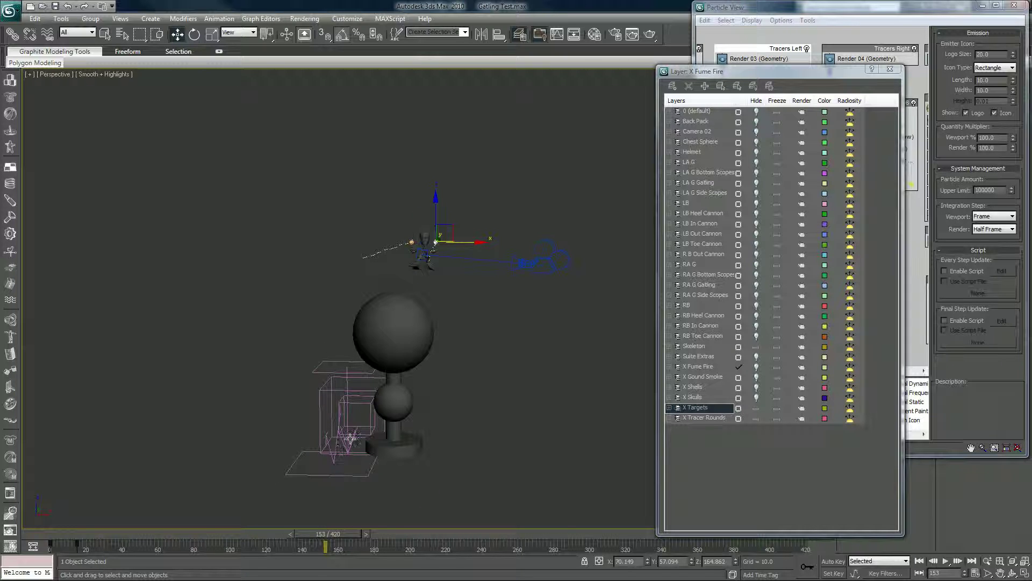
middle_click_drag(350, 438, 366, 440, "alt")
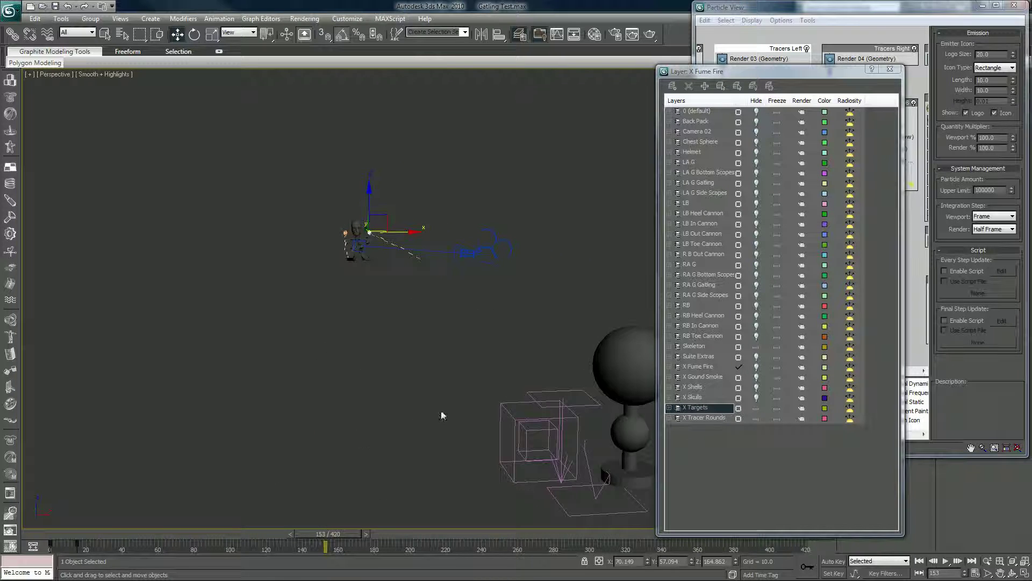
left_click(586, 456)
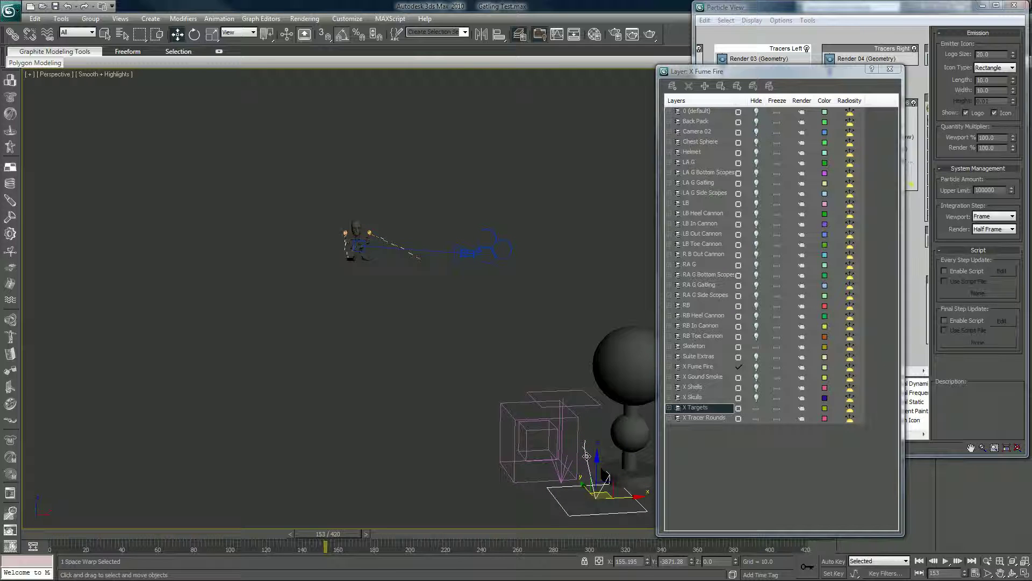
left_click(527, 435)
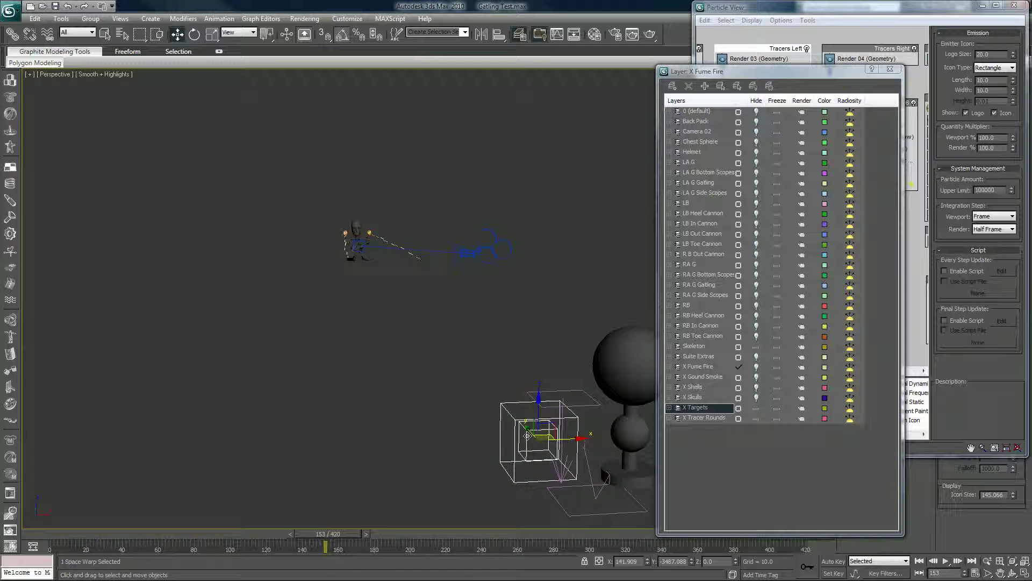
middle_click_drag(547, 399, 495, 398)
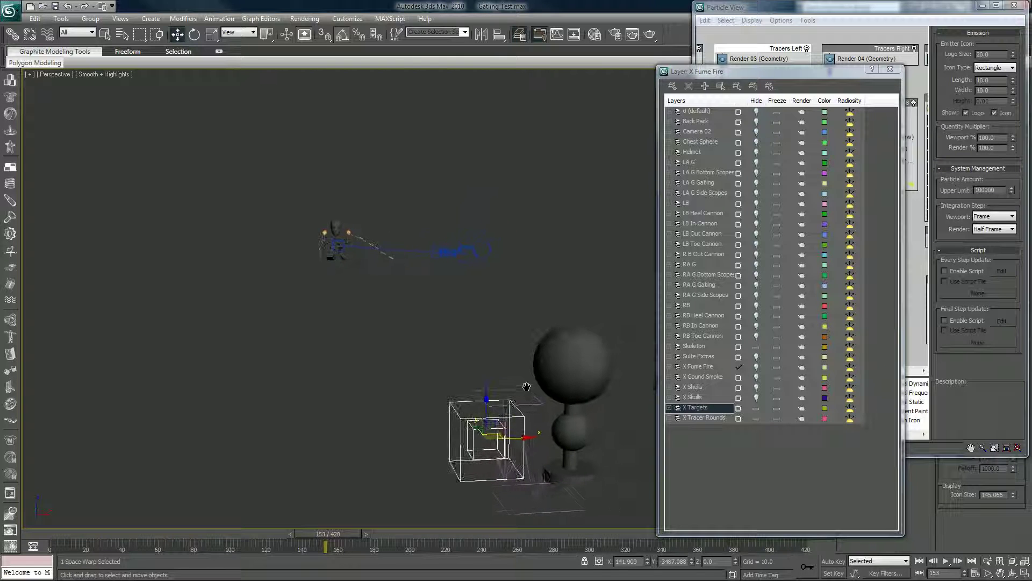
left_click(570, 367)
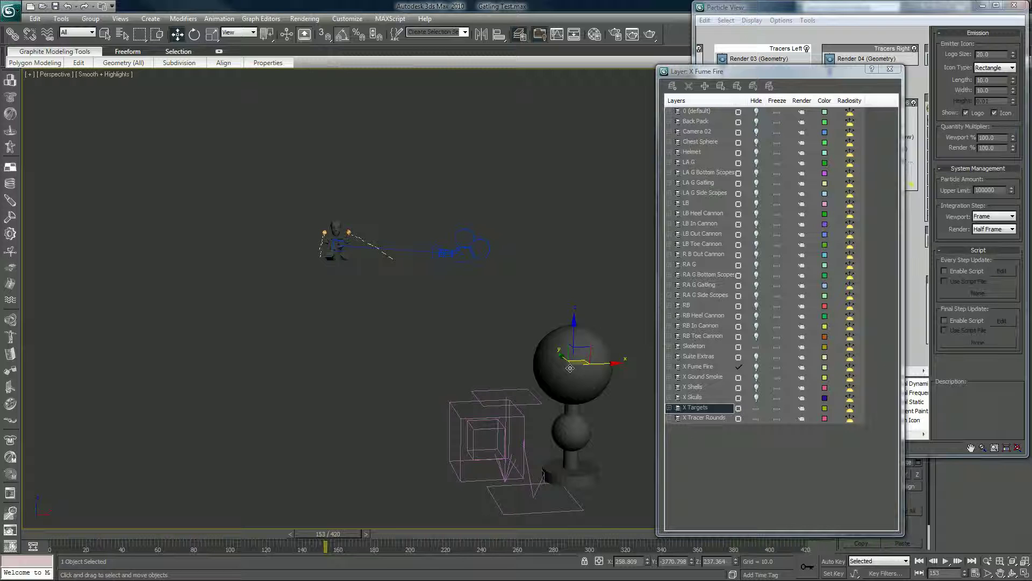
Close the layer manager, frame the selected sphere, and minimize Particle View
left_click(890, 69)
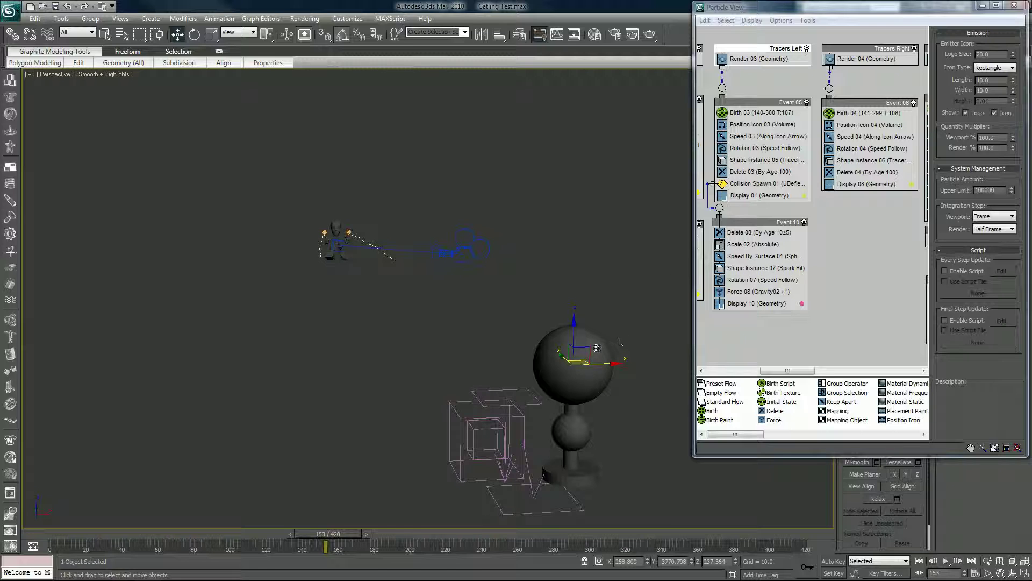
key("z")
middle_click_drag(550, 345, 525, 344, "alt")
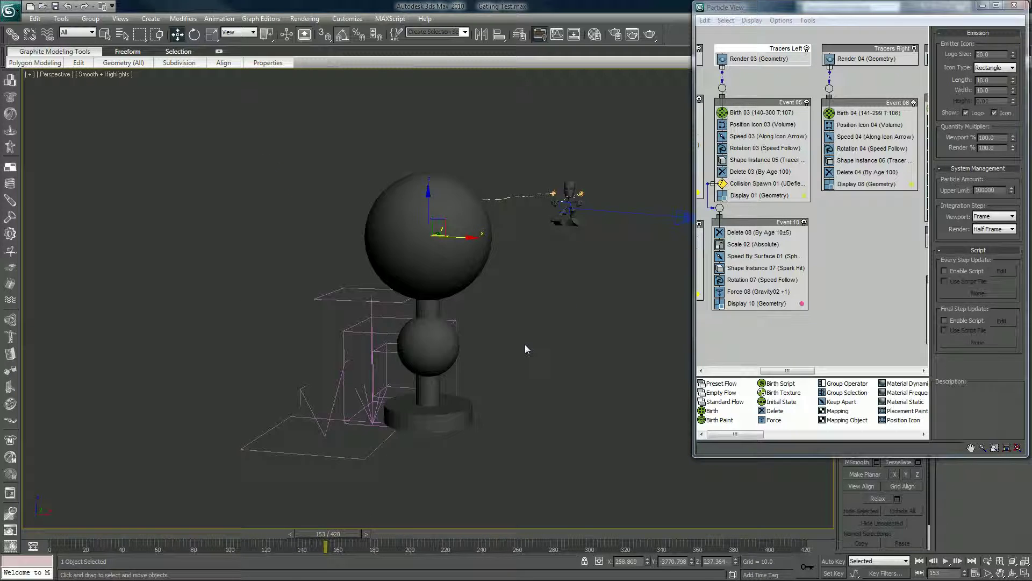
scroll(525, 345, "down", 5)
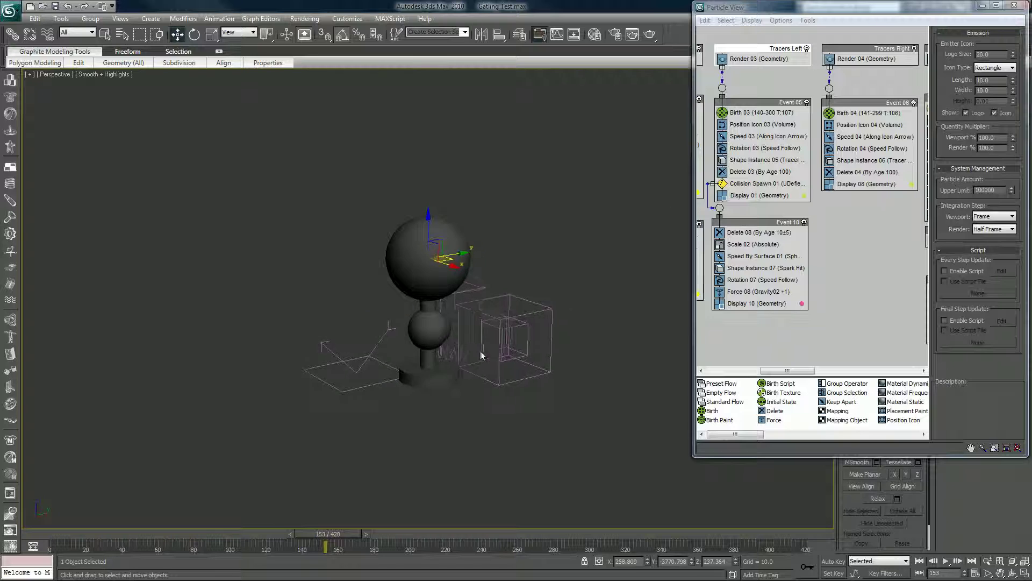
left_click(983, 5)
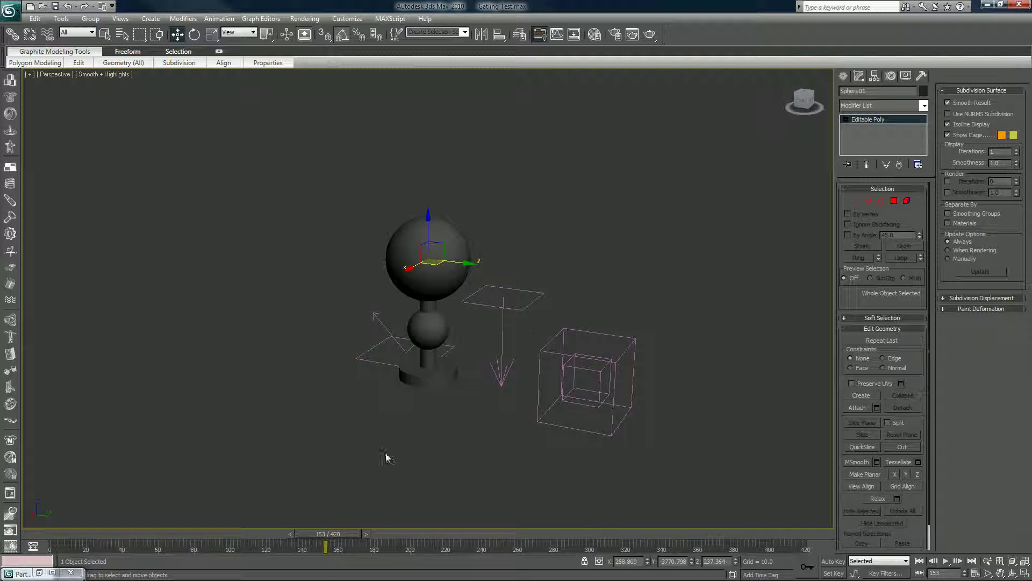
Scrub to frame 241 watching tracers spark off the sphere, then restore Particle View
left_click_drag(333, 531, 430, 517)
middle_click_drag(450, 450, 466, 440, "alt")
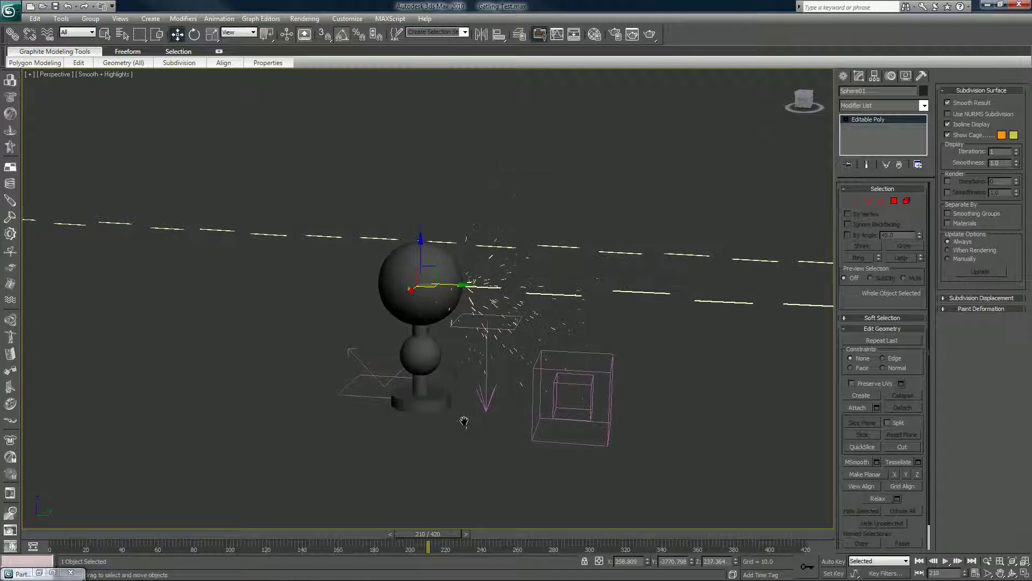
scroll(466, 425, "up", 3)
middle_click_drag(465, 433, 471, 419)
left_click_drag(414, 532, 446, 536)
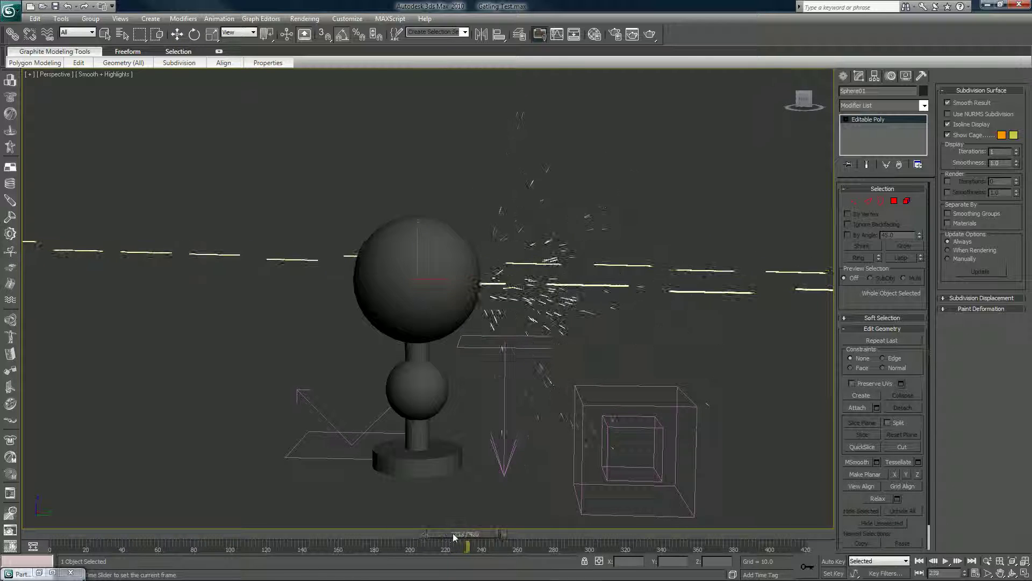
left_click_drag(453, 534, 466, 533)
key("w")
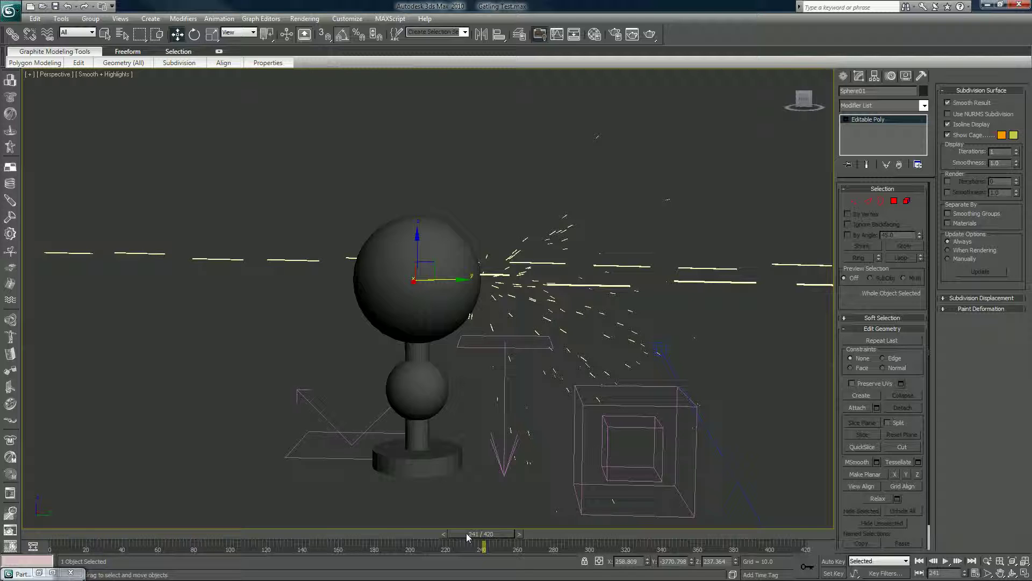
left_click(38, 573)
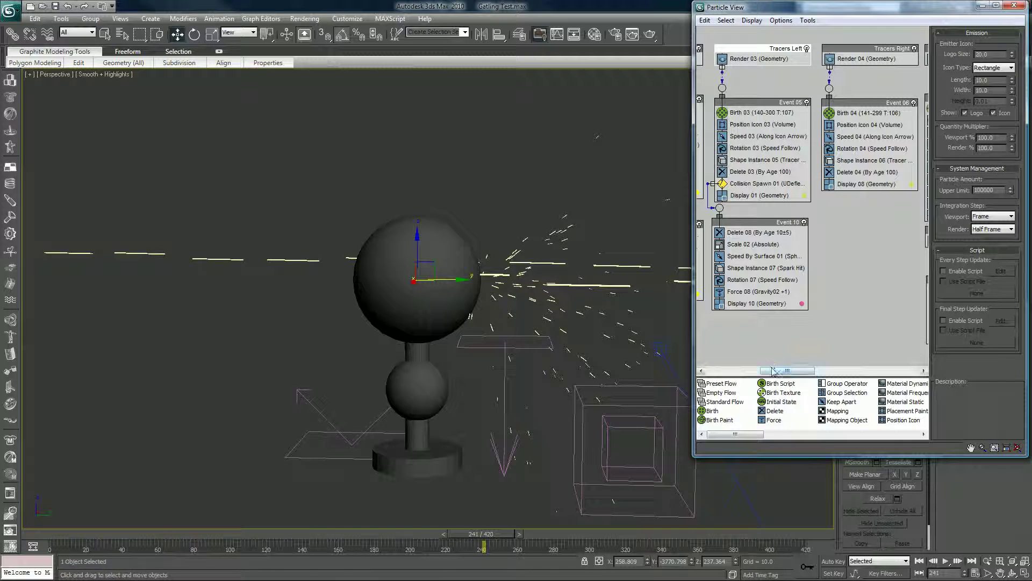
Review Collision Spawn 01's Spawnable %, Offspring # (15) and Sync By settings
left_click(762, 185)
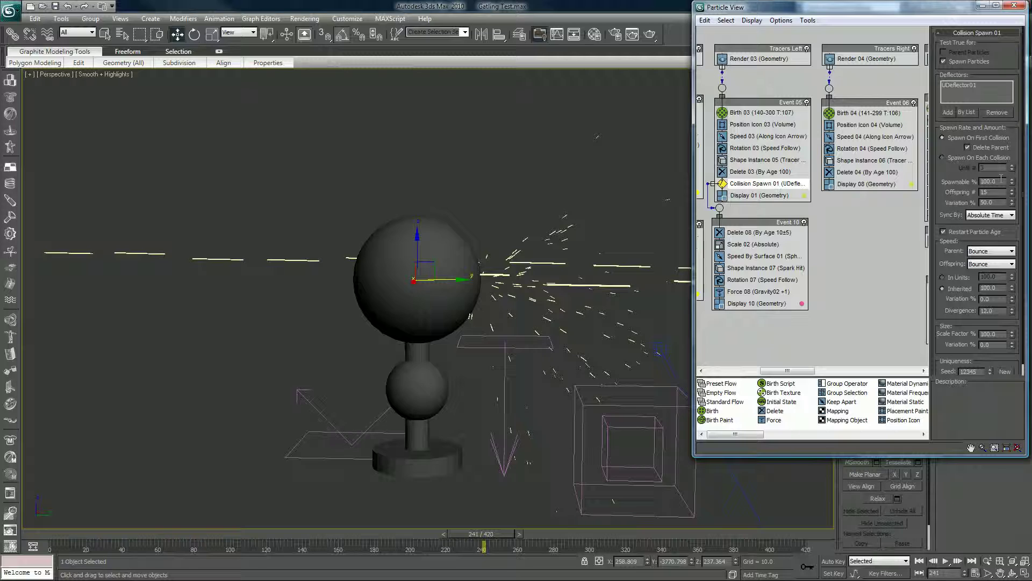
double_click(1001, 182)
key("Tab")
key("Tab")
left_click(984, 215)
Set Speed By Surface 01's Divergence to 40 and preview the narrower spark spray
left_click(747, 256)
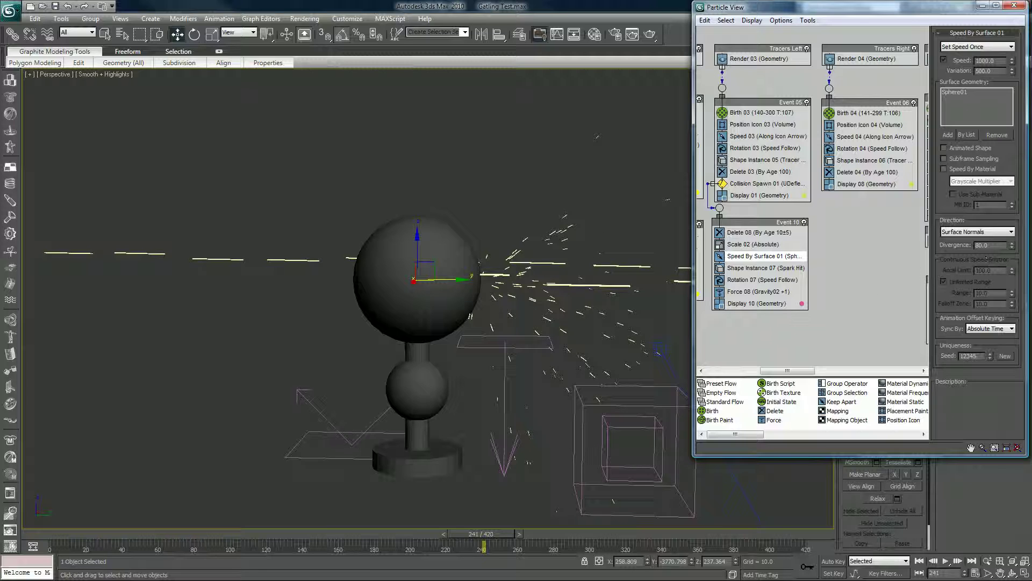
left_click_drag(992, 246, 932, 246)
key("Return")
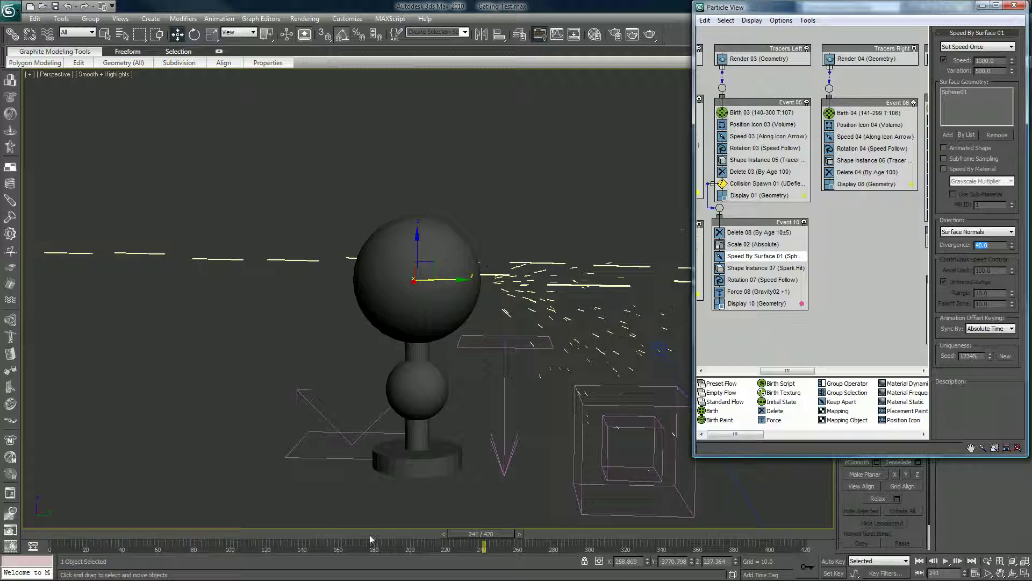
left_click_drag(368, 535, 405, 532)
key("w")
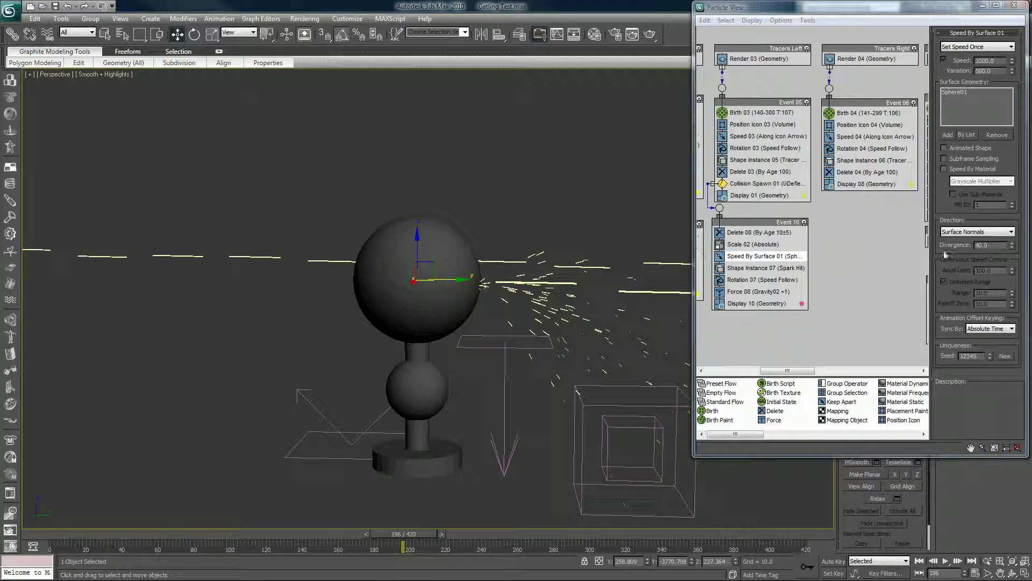
Try a Divergence of 90, preview it, then settle on 80
left_click(979, 245)
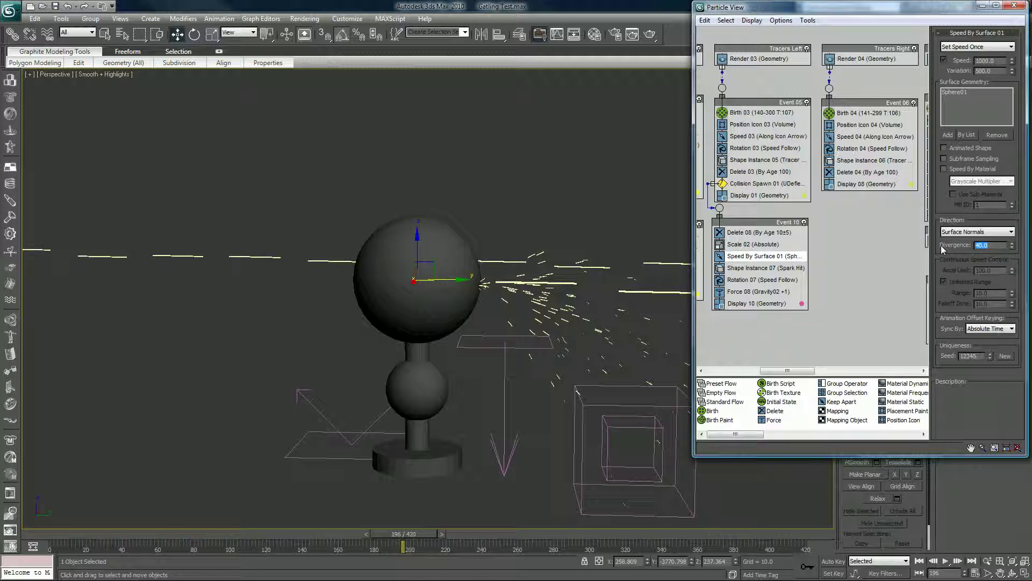
type("90")
key("Return")
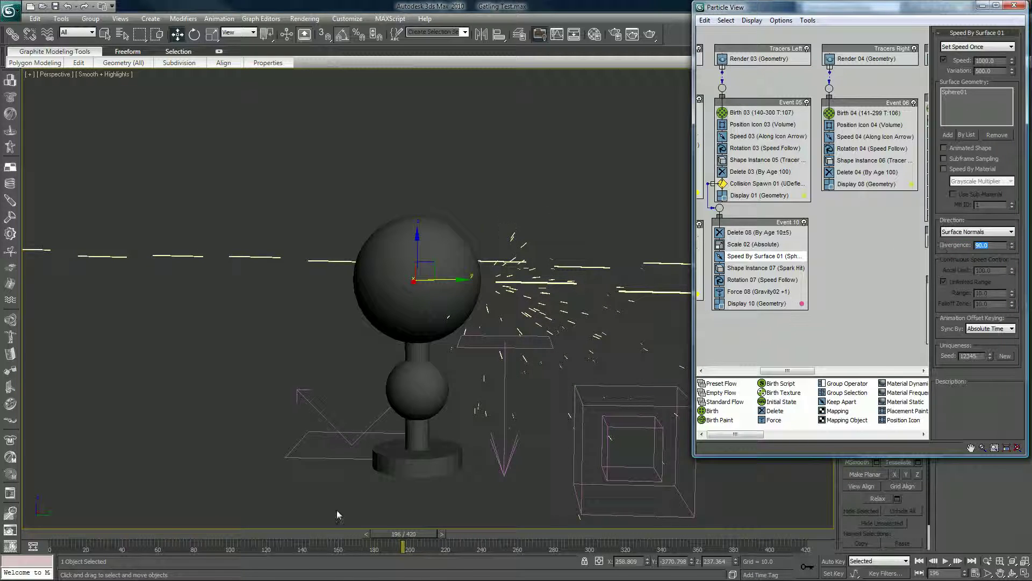
left_click_drag(343, 538, 435, 527)
key("w")
double_click(980, 247)
type("80")
key("Return")
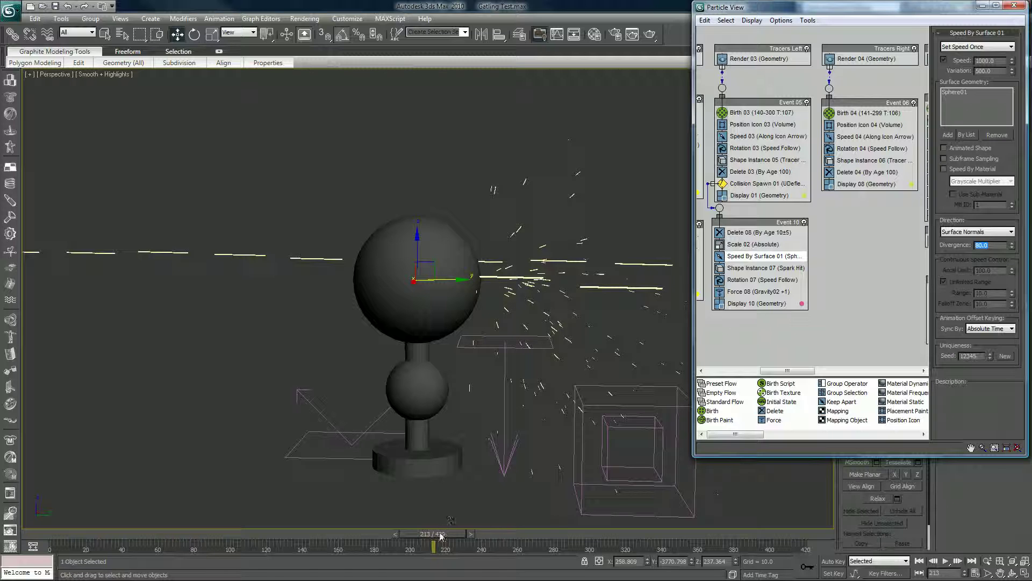
Review the sparks further into the animation and save the scene with Ctrl+S
left_click_drag(441, 534, 481, 540)
key("w")
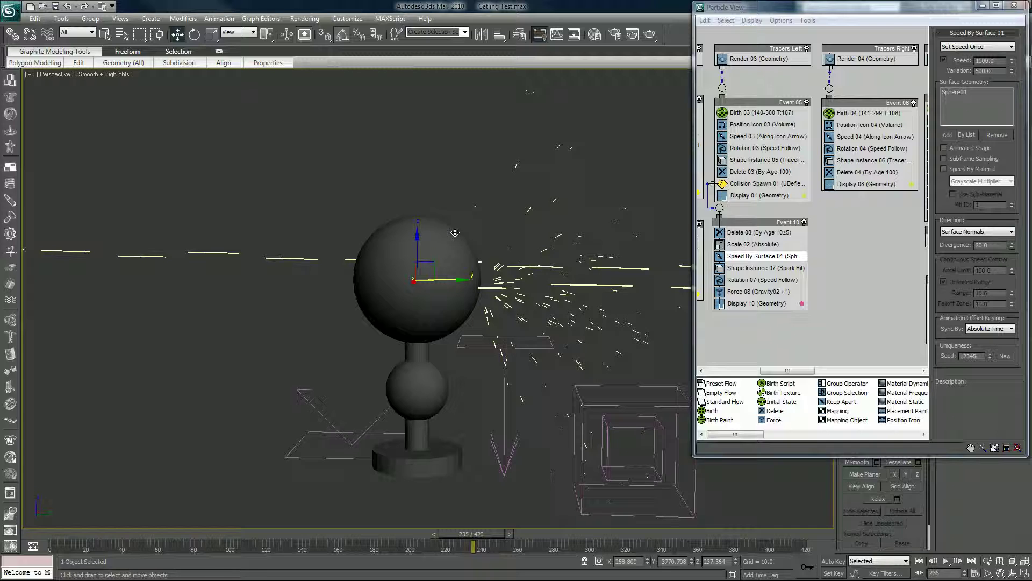
key("ctrl+s")
left_click_drag(470, 539, 639, 533)
key("w")
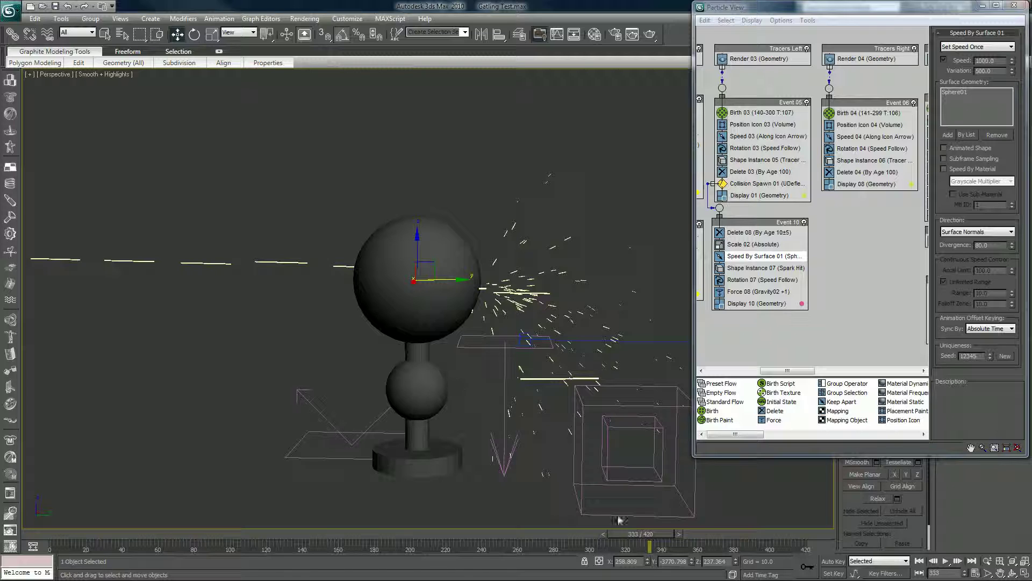
left_click_drag(637, 533, 636, 533)
key("period")
key("period")
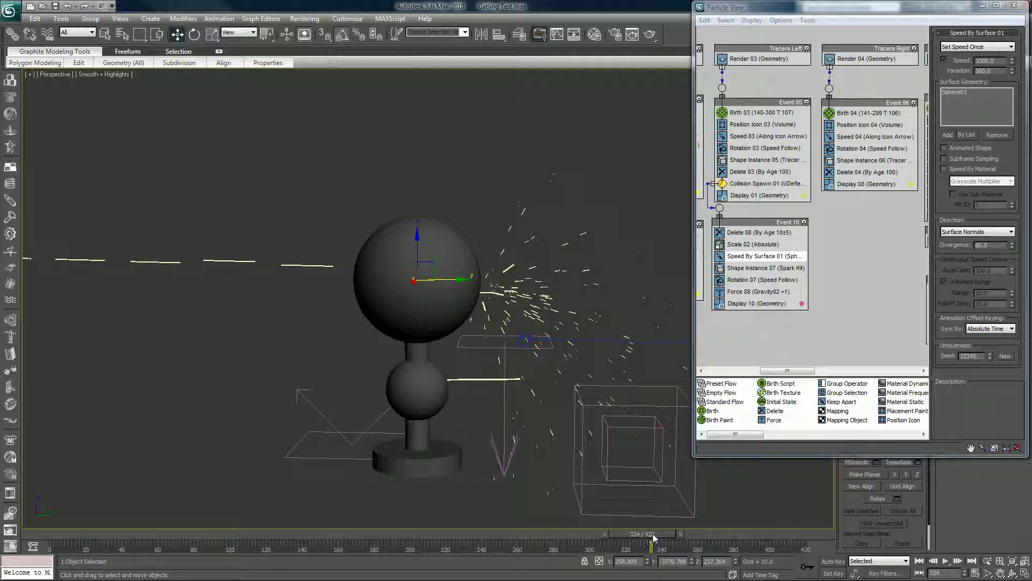
left_click_drag(659, 533, 660, 532)
key("comma")
key("comma")
key("comma")
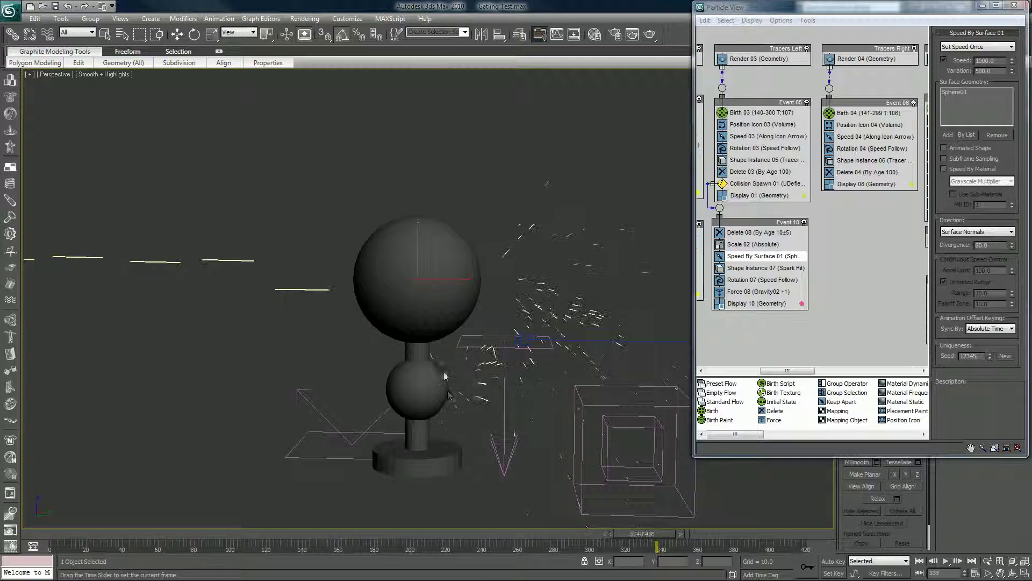
left_click(592, 535)
left_click_drag(596, 537, 644, 538)
key("w")
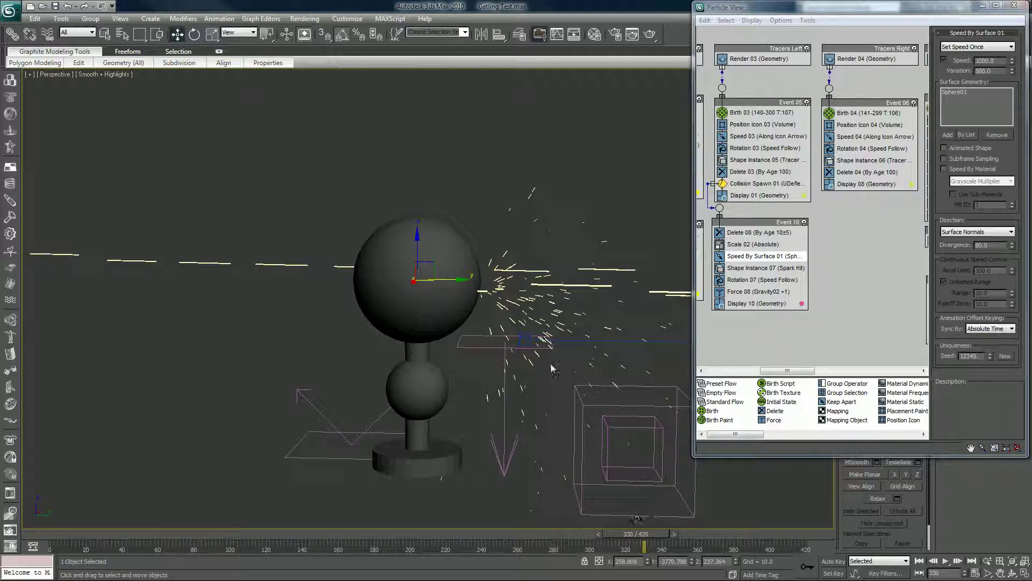
Step frames around 335 with the deflector, reselect the sphere, and open Shape Instance 05's settings
left_click(313, 404)
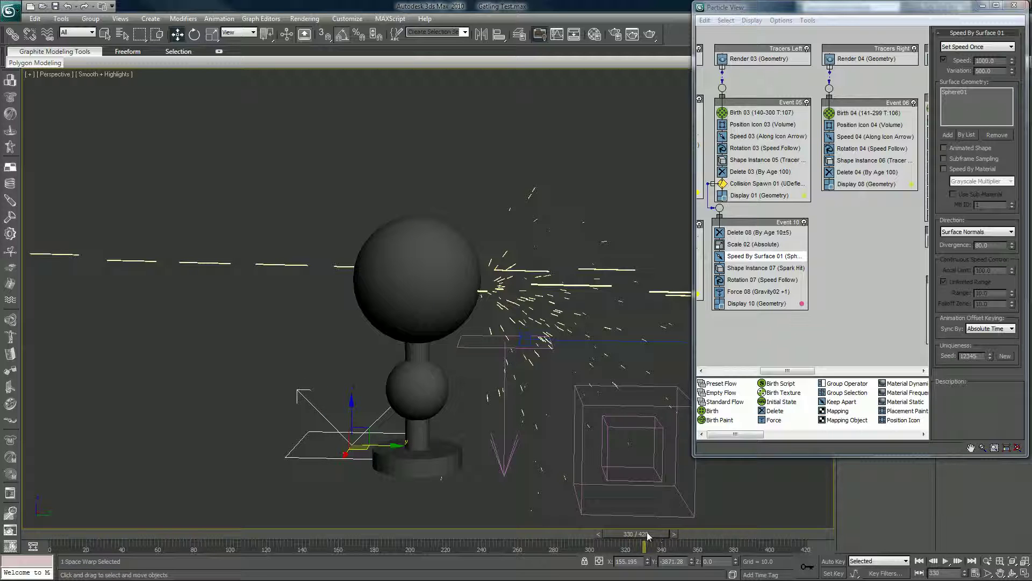
left_click_drag(647, 531, 659, 534)
key("comma")
key("comma")
key("comma")
key("comma")
key("comma")
key("period")
key("w")
left_click(373, 396)
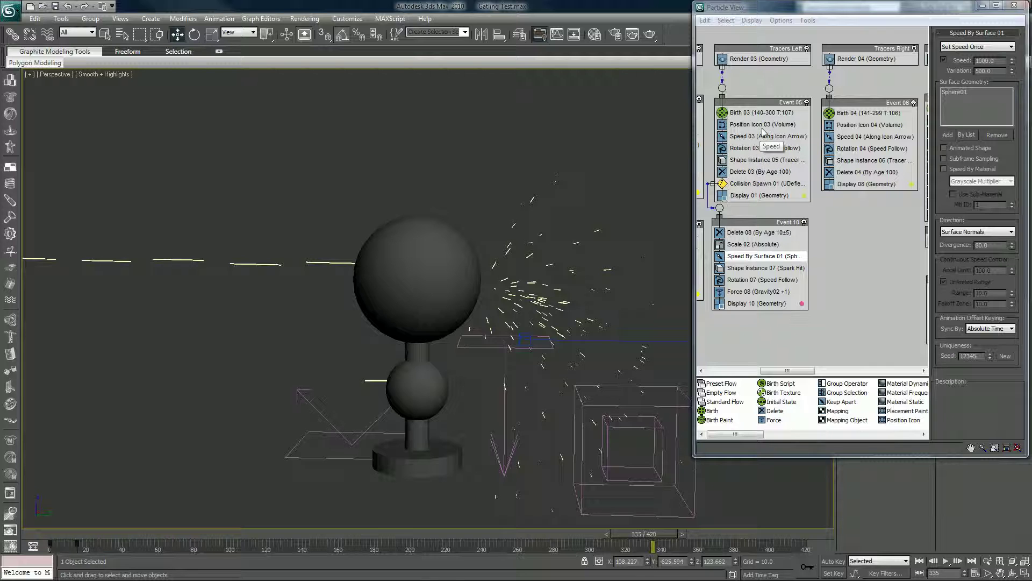
left_click(757, 161)
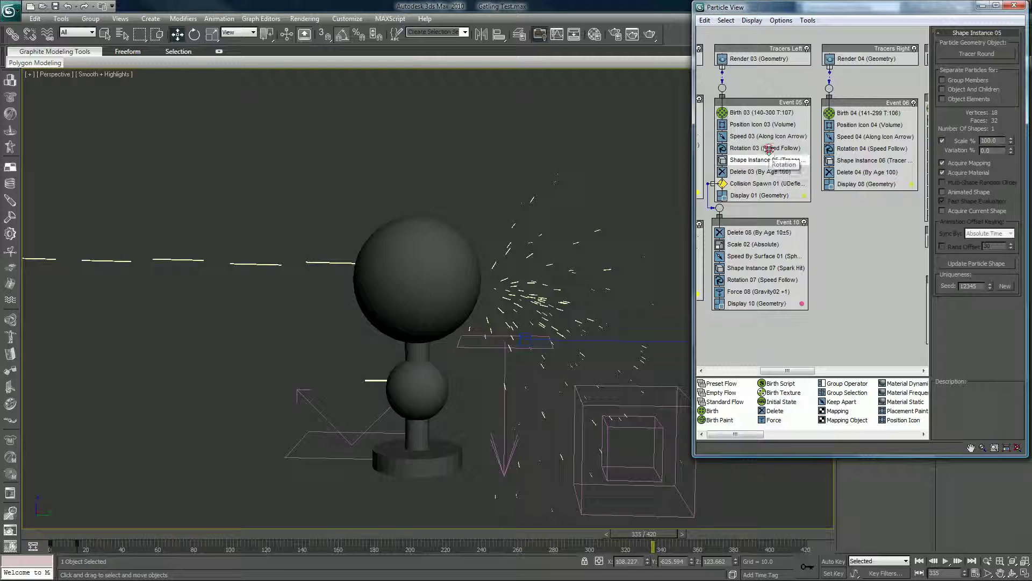
Give Rotation 03 a Random 3D orientation and preview tracers around frame 181
left_click_drag(776, 149, 771, 149)
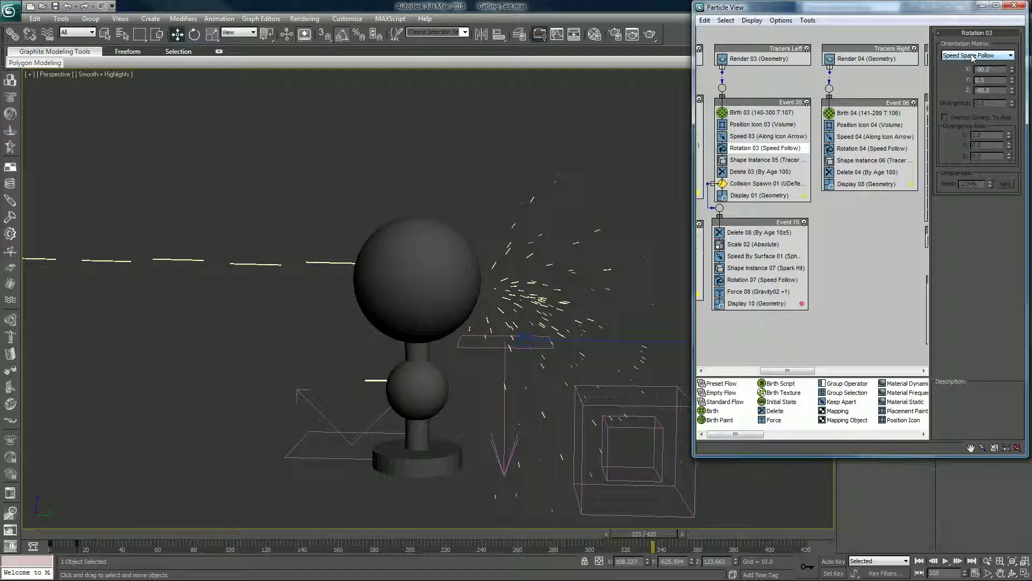
left_click(974, 56)
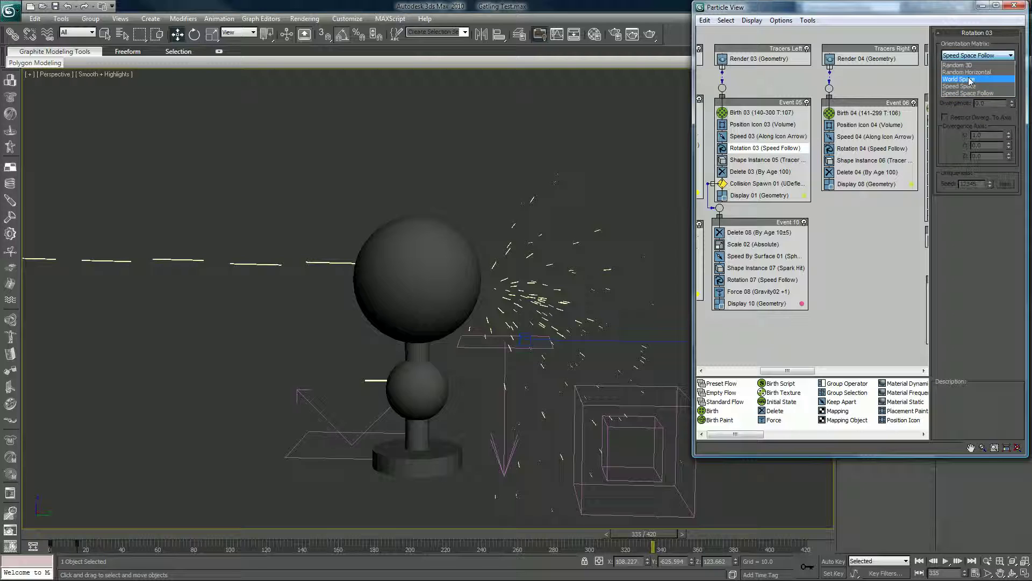
left_click(966, 65)
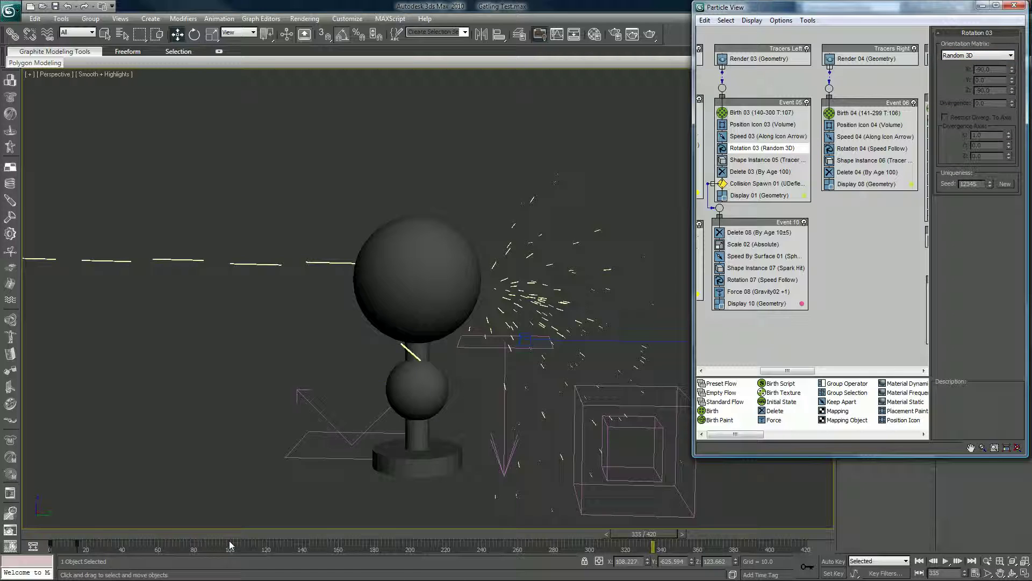
left_click_drag(268, 540, 419, 533)
key("w")
scroll(519, 419, "down", 3)
middle_click_drag(519, 419, 290, 412)
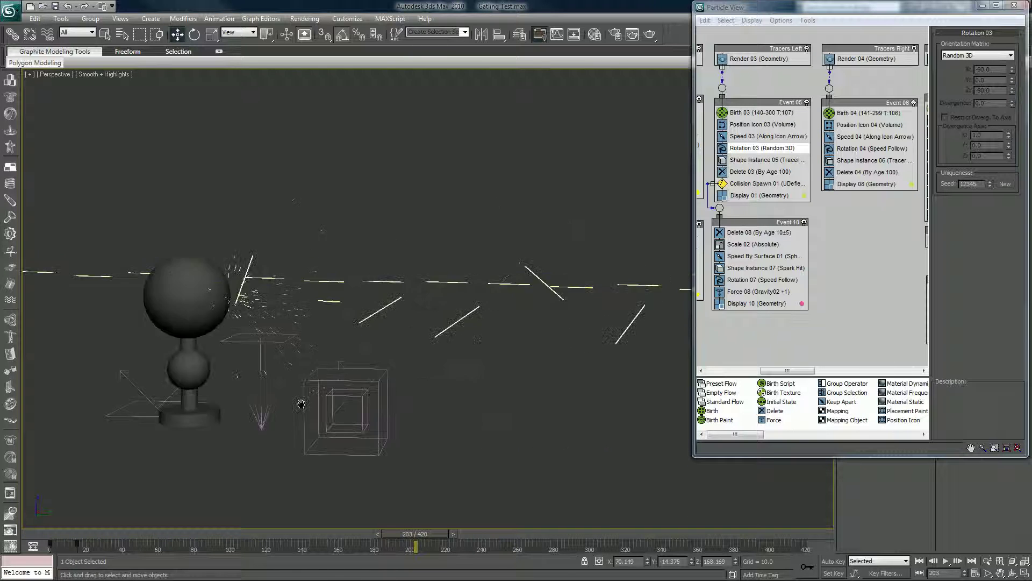
scroll(283, 408, "down", 4)
scroll(387, 391, "up", 1)
mouse_move(387, 391)
middle_mouse_down()
mouse_move(350, 396)
mouse_move(396, 387)
middle_mouse_up()
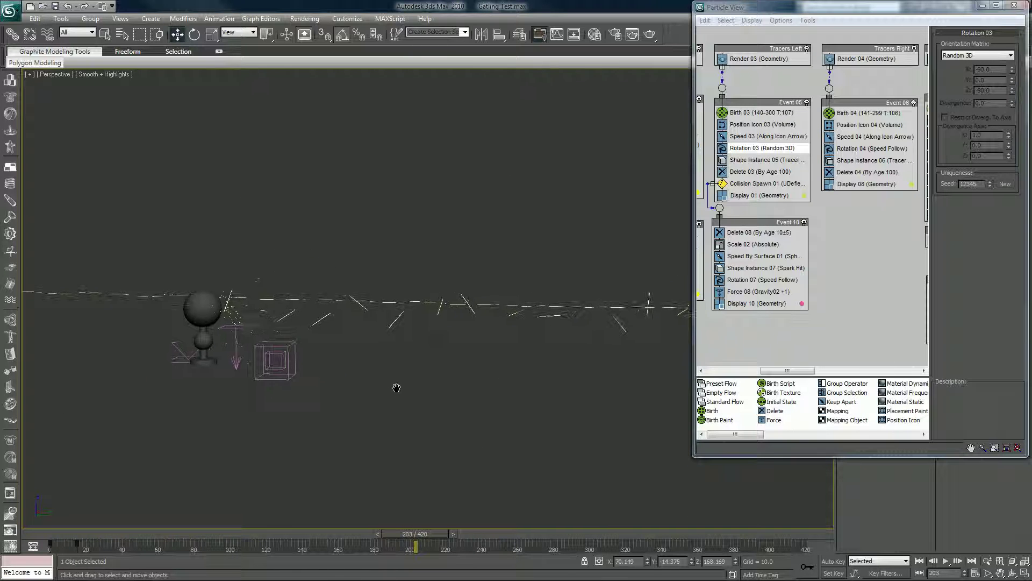
Switch Rotation 03 to Speed Space Follow and advance to about frame 219
left_click(965, 54)
left_click(963, 94)
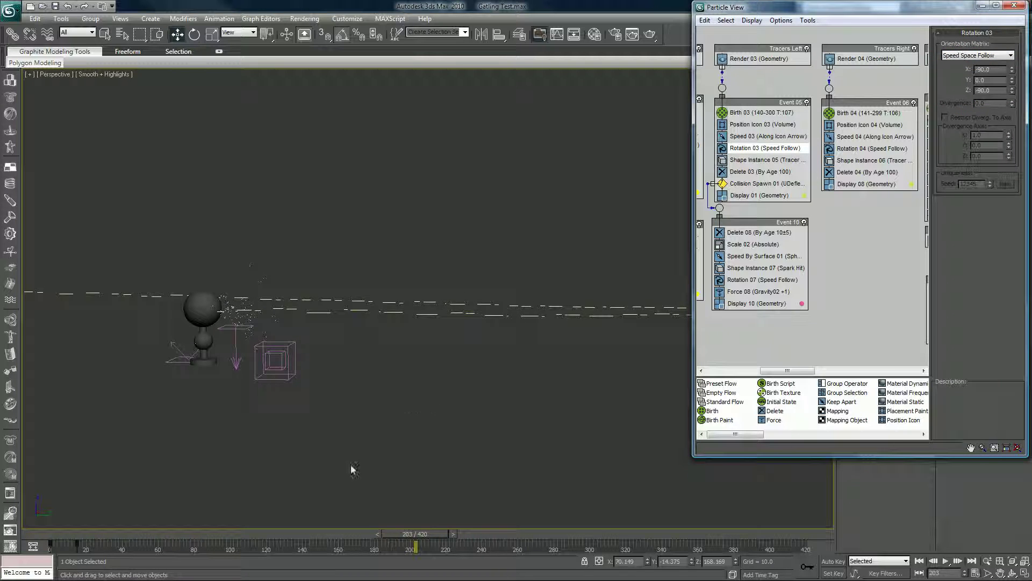
left_click_drag(398, 531, 436, 534)
Advance the simulation to around frame 245 with the view tilted toward gun and target
key("w")
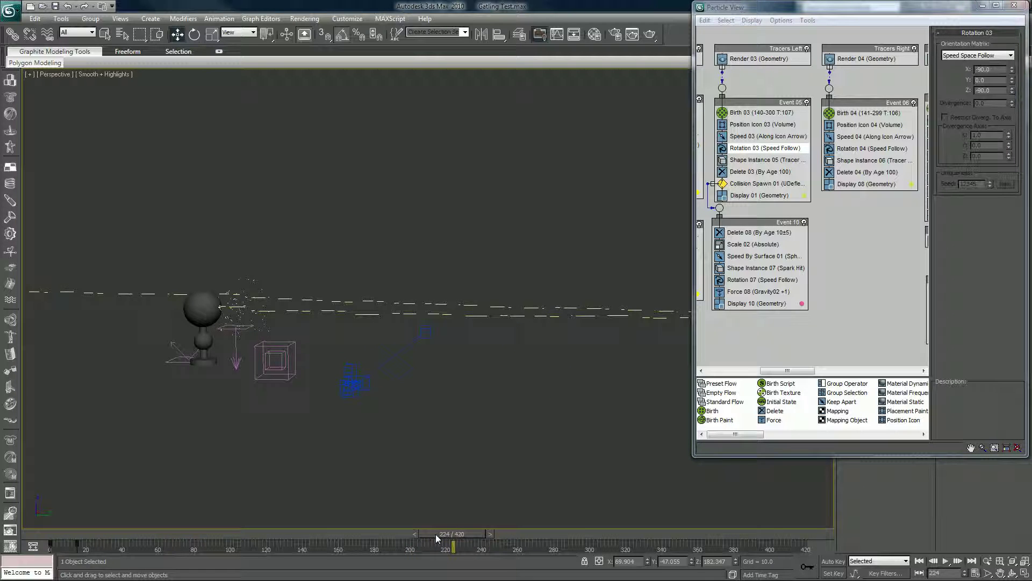
middle_click_drag(161, 358, 293, 373, "alt")
left_click_drag(444, 534, 636, 552)
Zoom in on the sparks at the target sphere, then pull back and pan along the tracers
key("w")
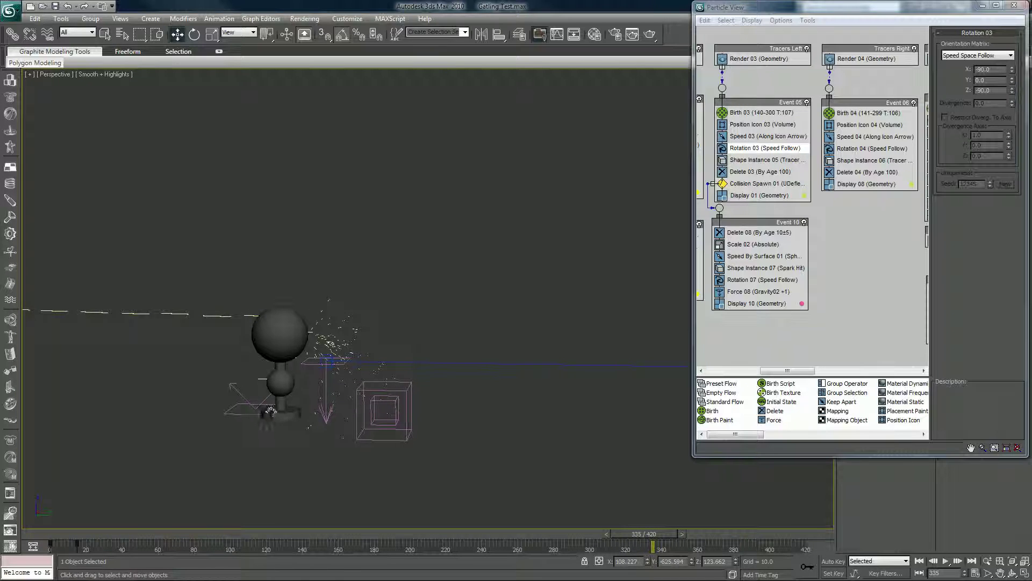
left_click_drag(277, 413, 413, 391)
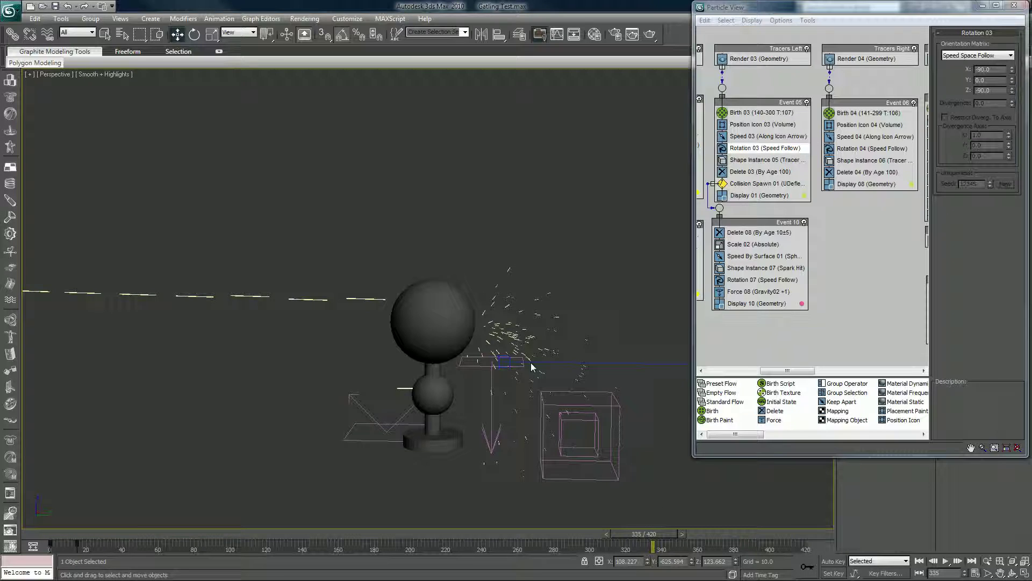
scroll(530, 363, "down", 4)
middle_click_drag(535, 353, 309, 371)
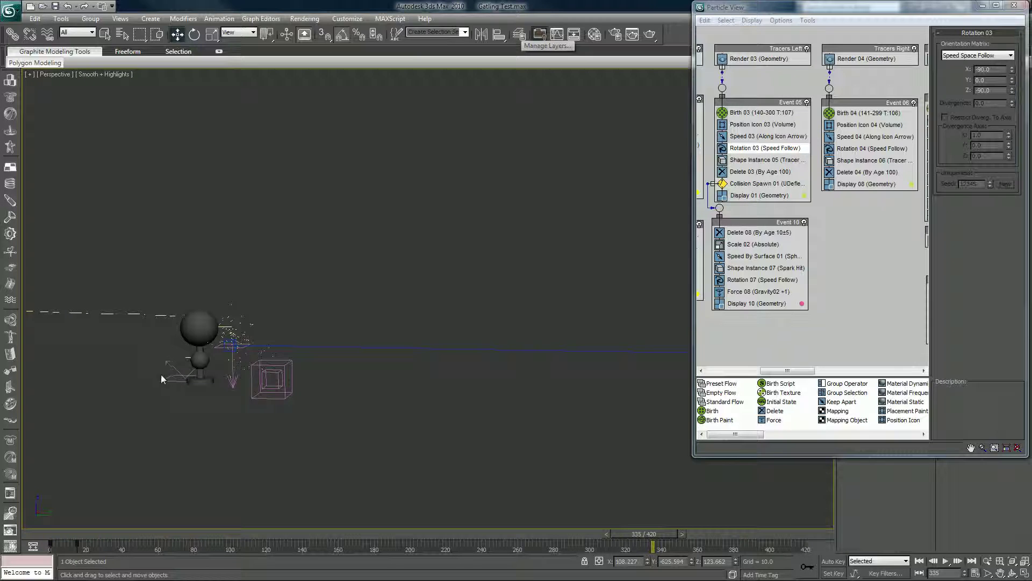
middle_click_drag(164, 376, 608, 323)
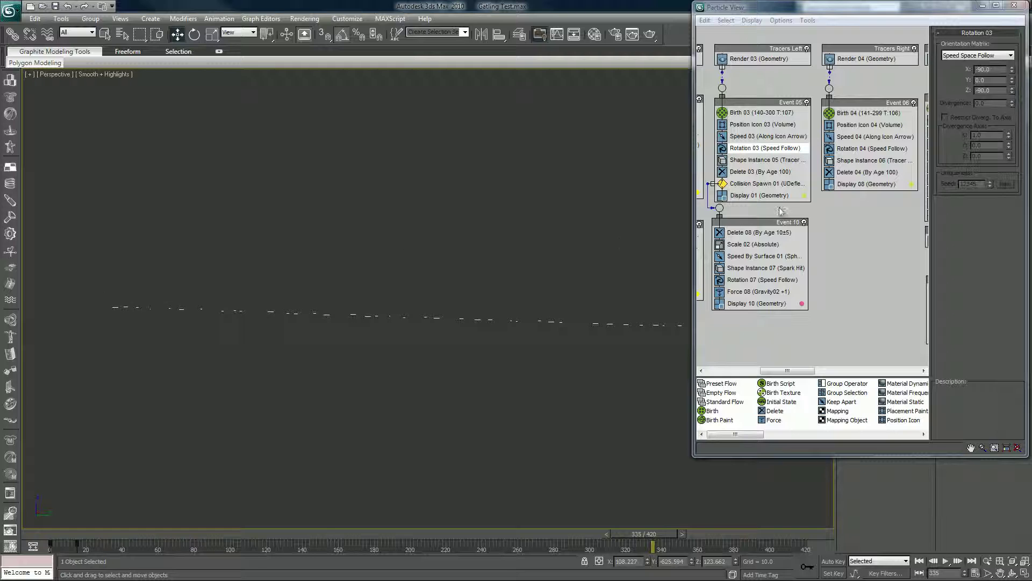
Inspect the right tracers' Delete 04 settings, then go to frame 147, deselect and open Manage Layers
left_click(848, 173)
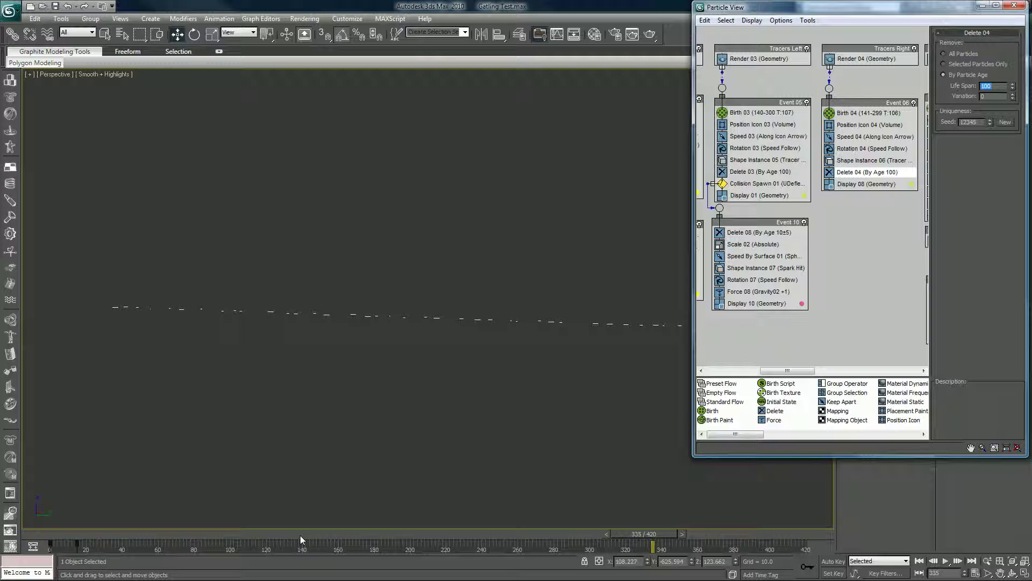
left_click_drag(301, 539, 315, 538)
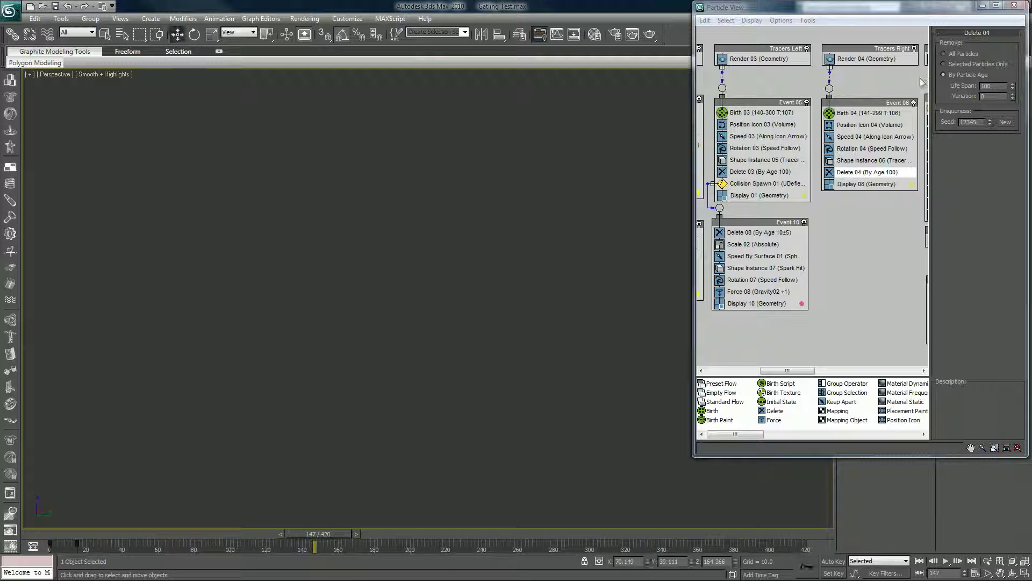
left_click(532, 285)
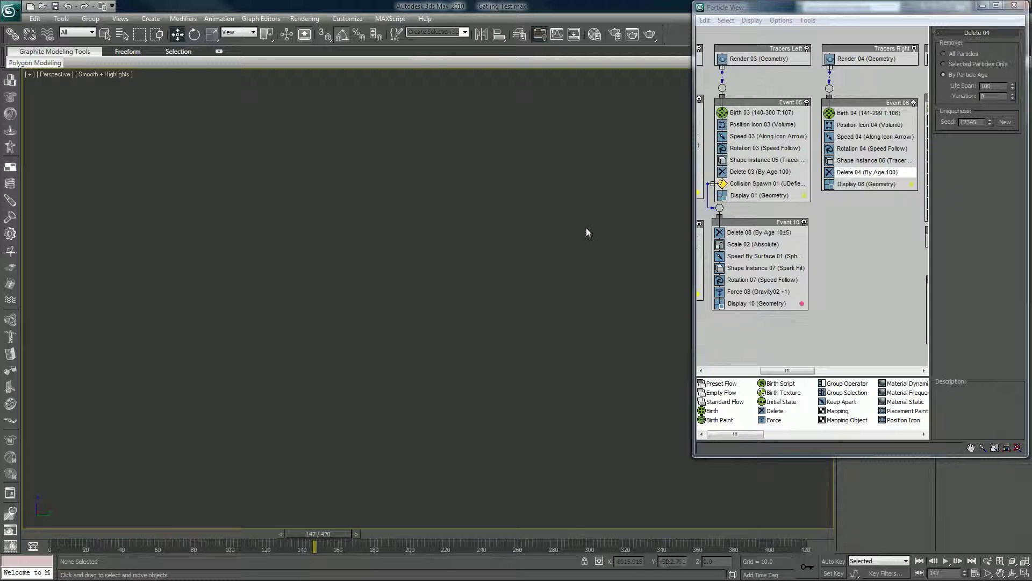
left_click(519, 33)
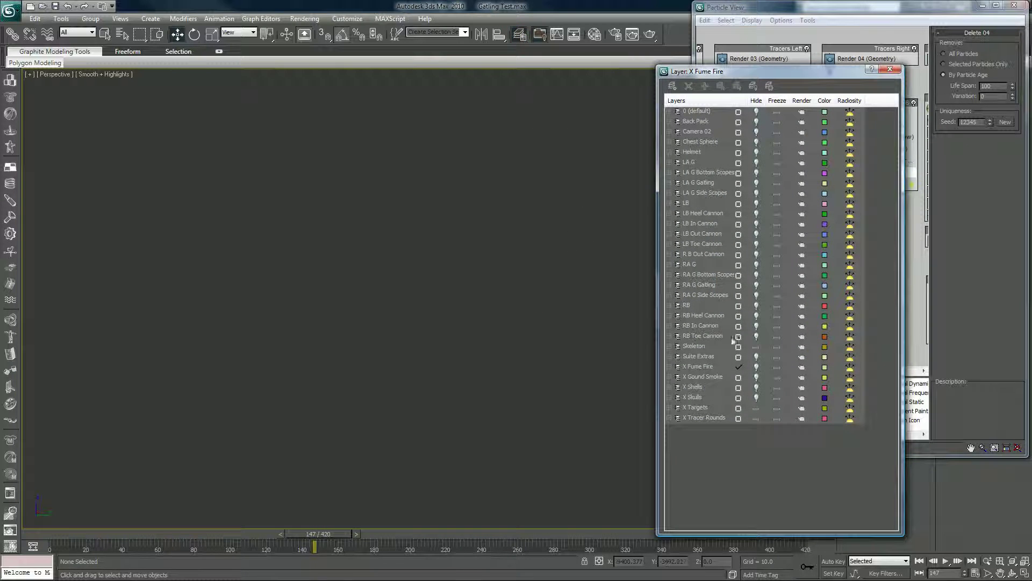
Hide the X Targets layer and switch the viewport to Camera01
left_click(755, 408)
left_click(442, 441)
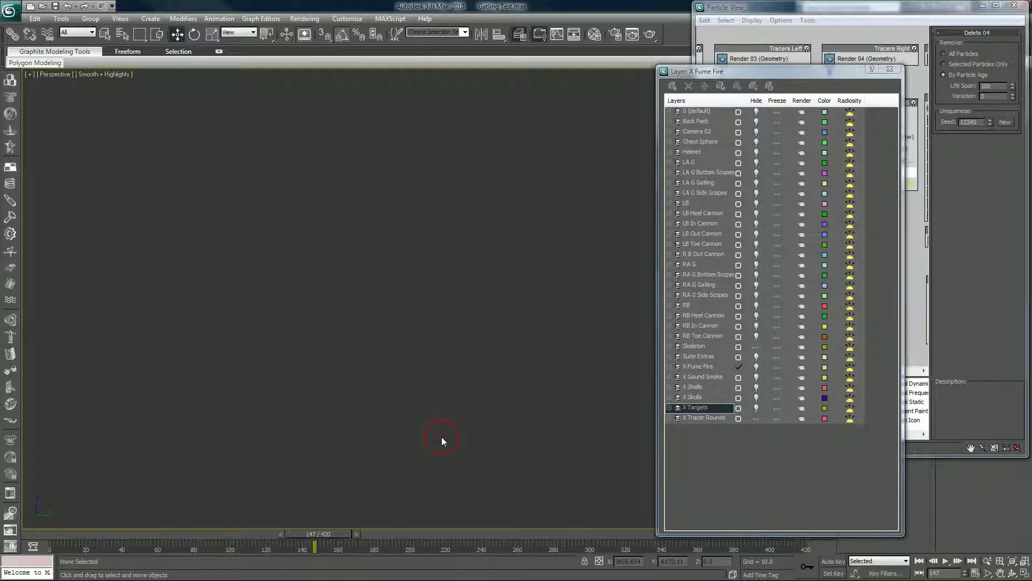
key("c")
left_click(479, 218)
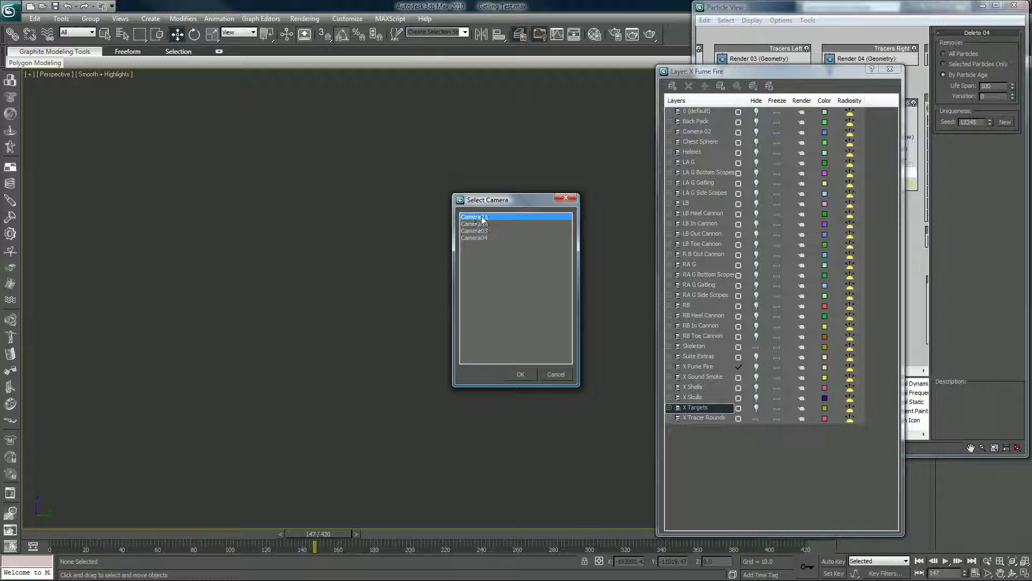
left_click(519, 376)
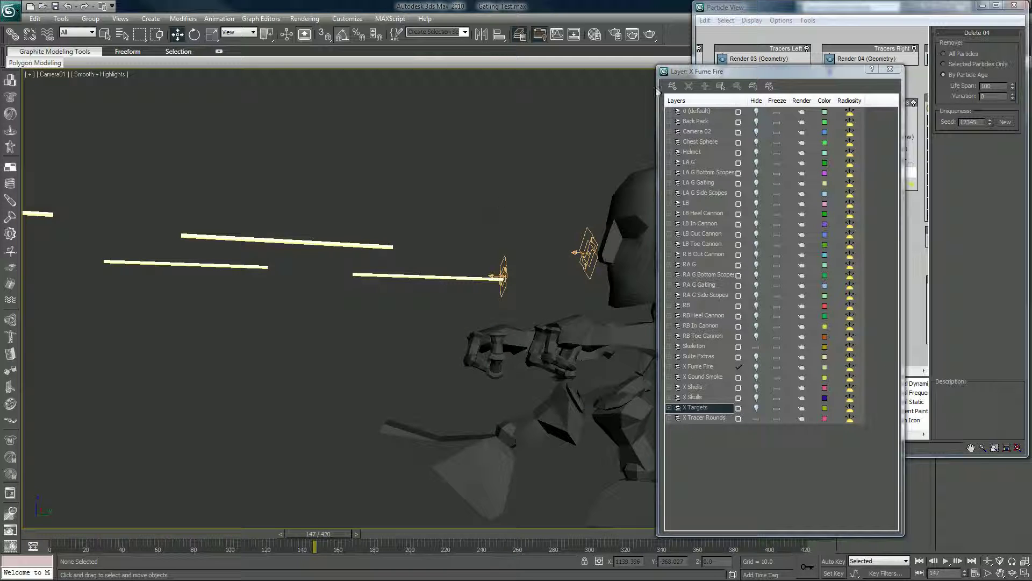
Minimize Particle View, hide the X Tracer Rounds layer and close the Layer Manager
left_click(981, 6)
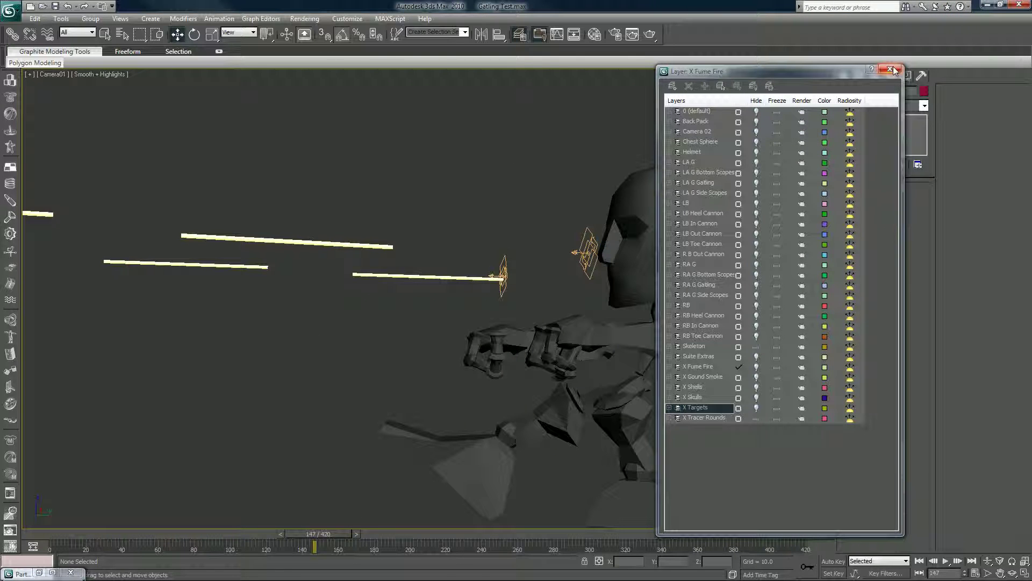
left_click(756, 418)
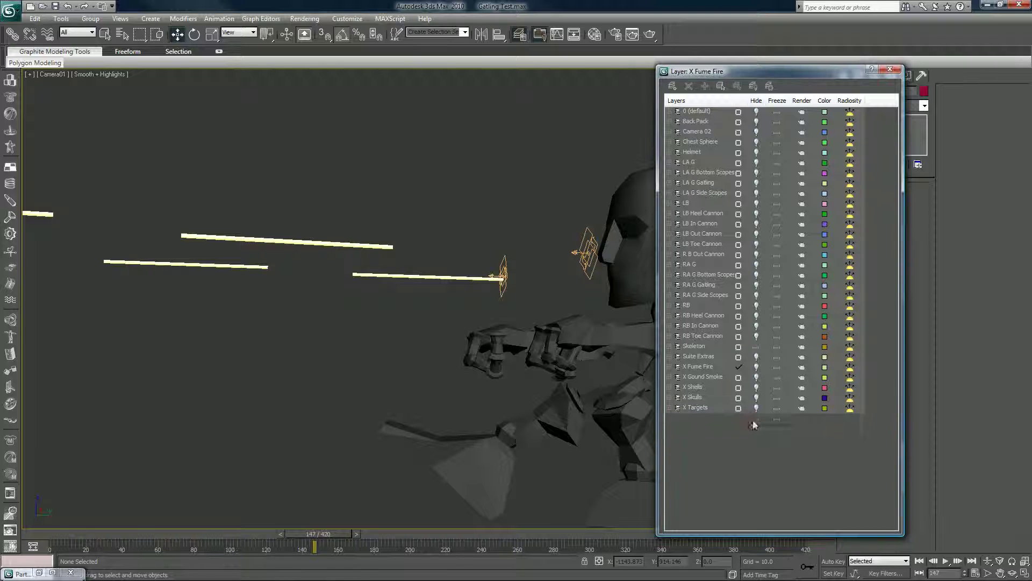
left_click(890, 69)
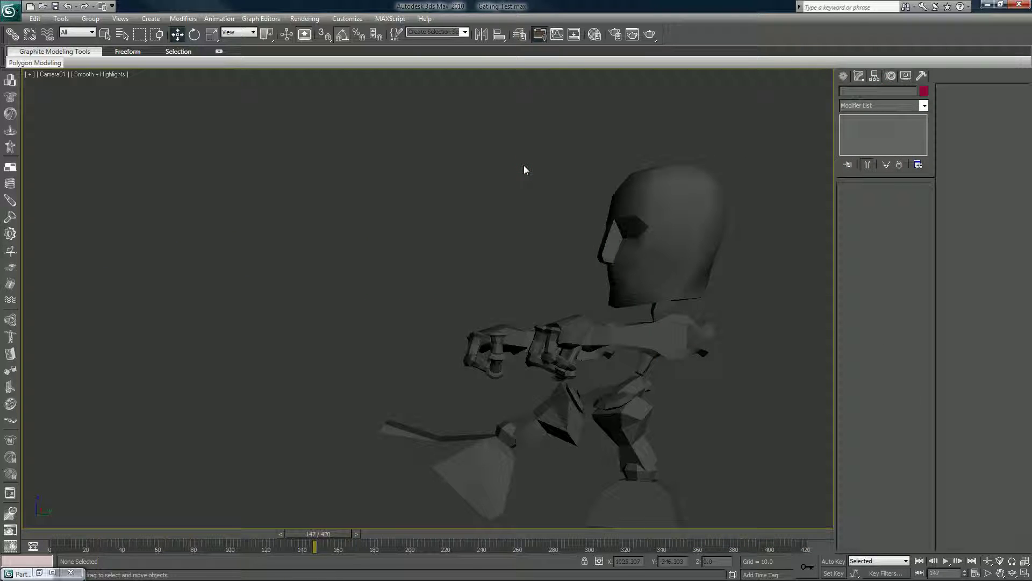
Switch to the Perspective view and orbit and zoom to frame the whole character
key("p")
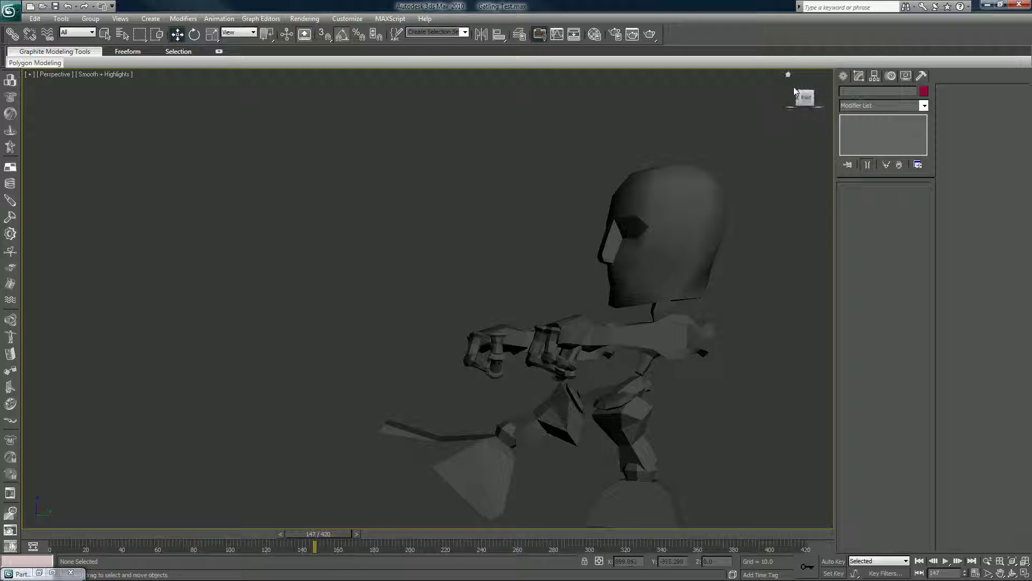
left_click_drag(802, 92, 620, 243)
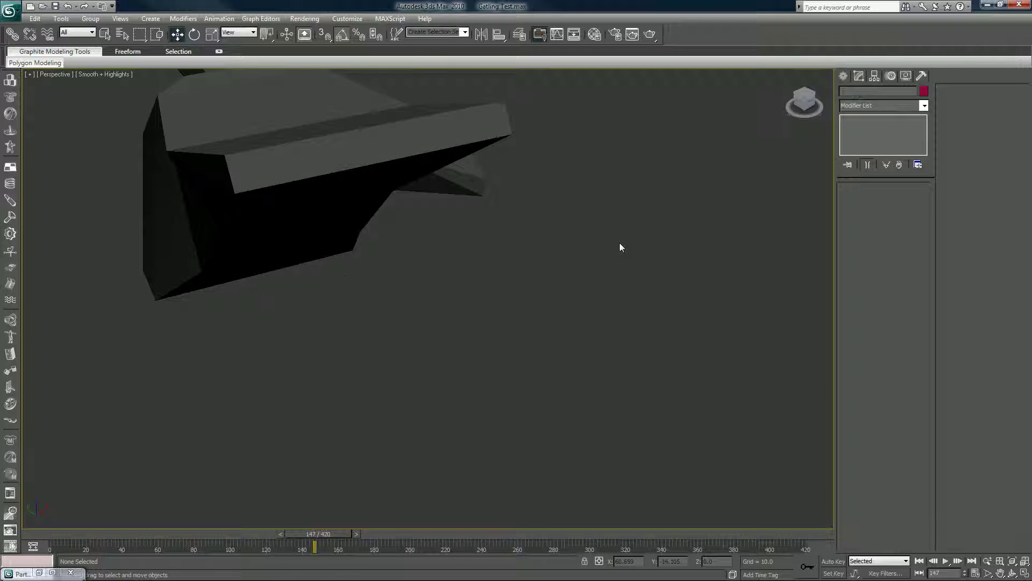
scroll(619, 243, "down", 5)
middle_click_drag(620, 243, 666, 346)
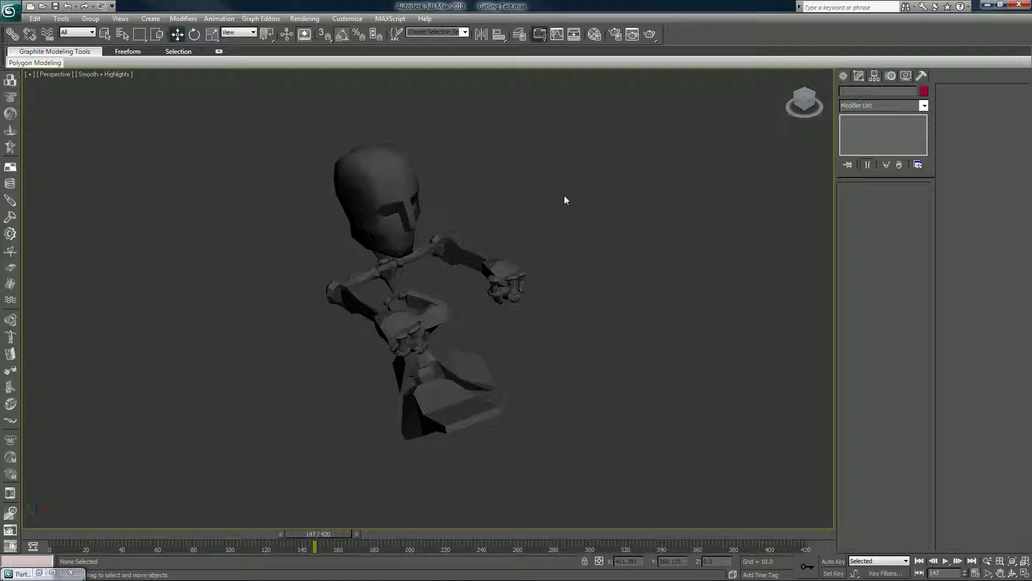
Turn on Edged Faces and select all 34 pieces of the character
key("F4")
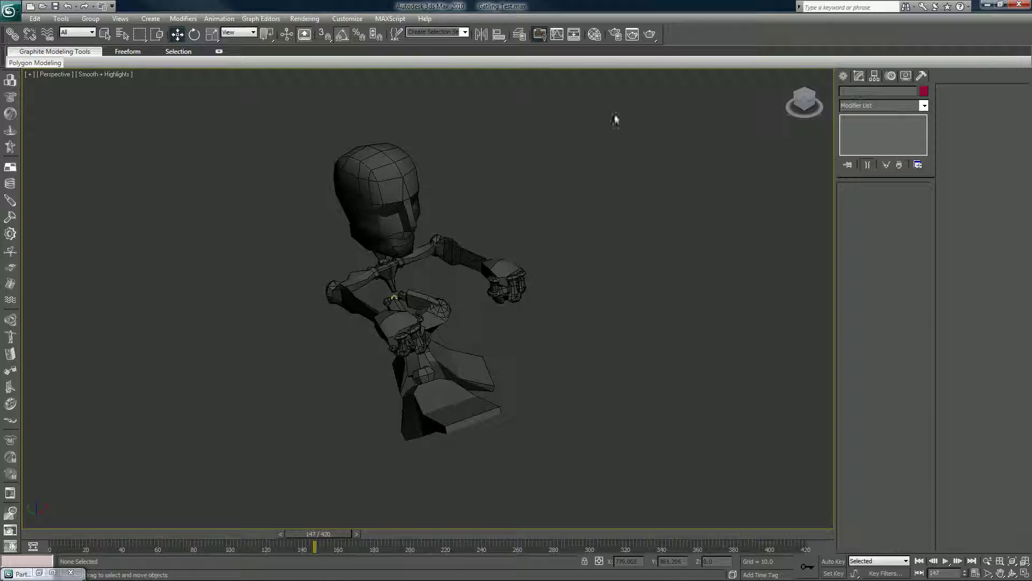
left_click_drag(632, 113, 182, 496)
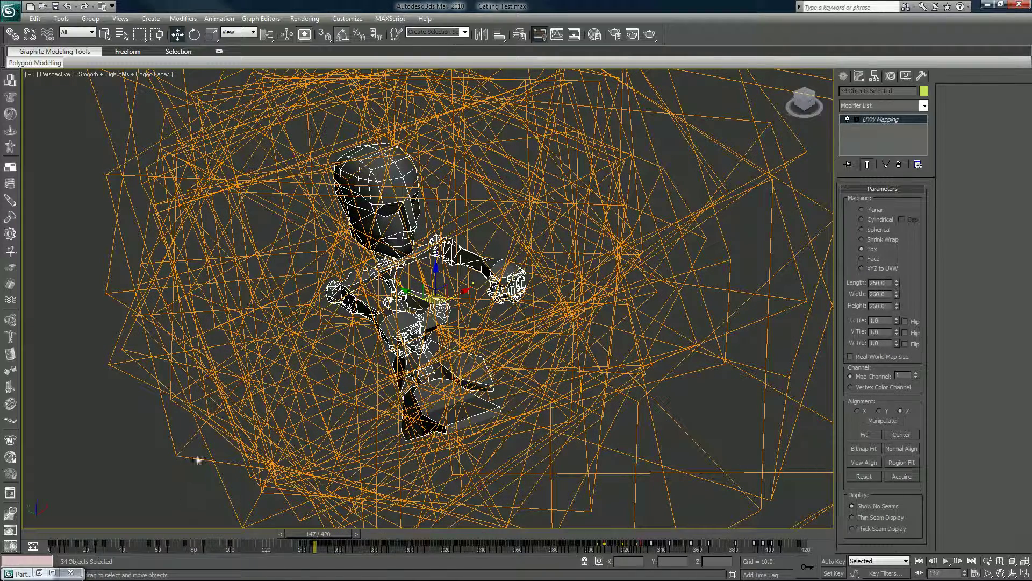
left_click(845, 77)
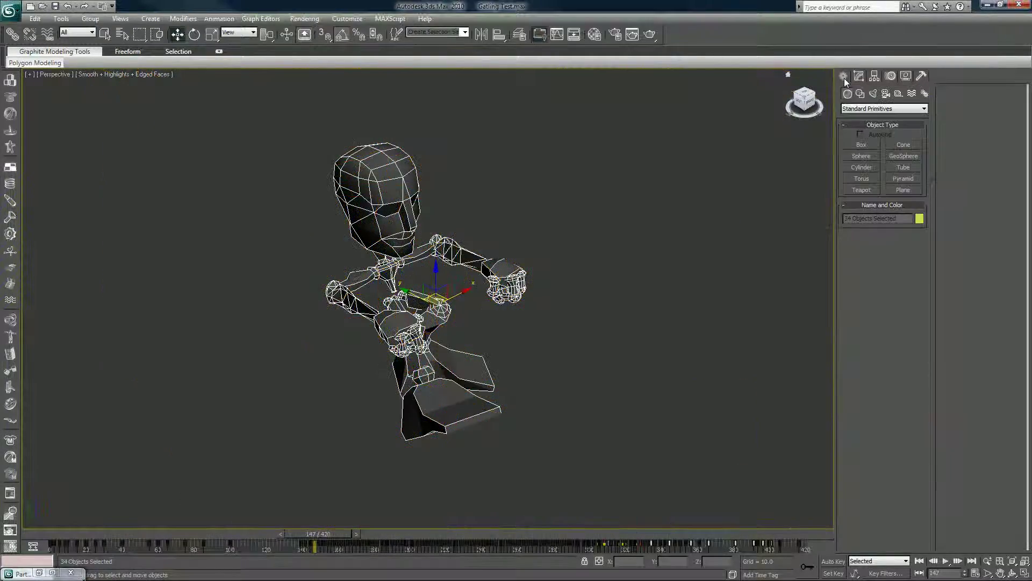
Select the ComBot's head and pan and orbit the Perspective view around the scene
left_click(554, 293)
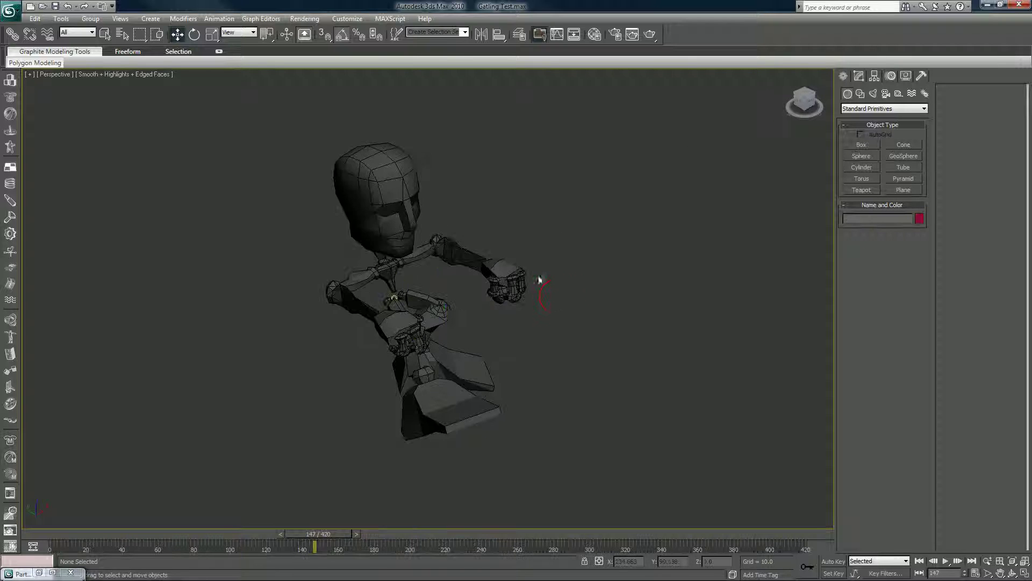
left_click(391, 206)
scroll(231, 433, "down", 5)
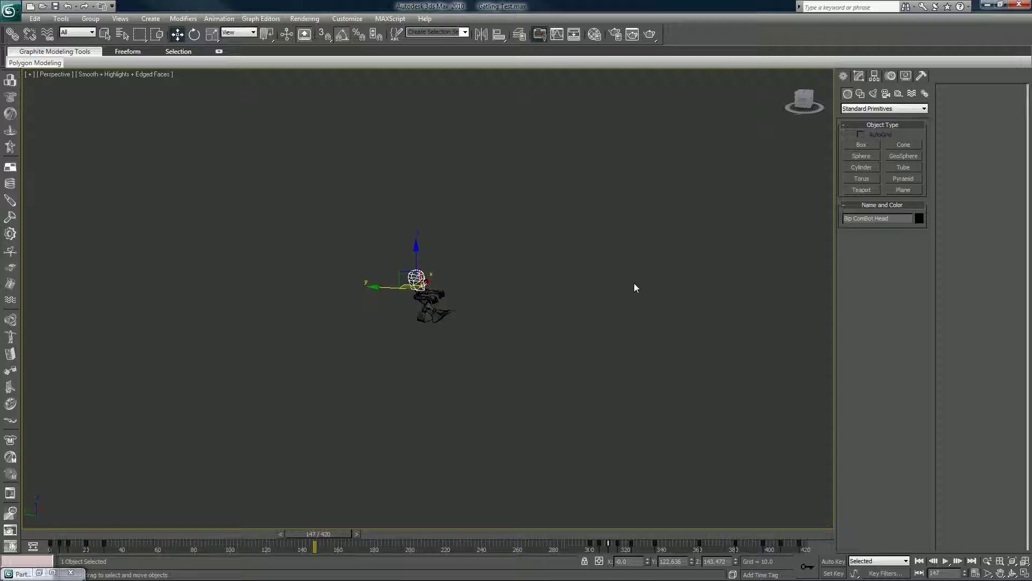
middle_click_drag(648, 258, 271, 454)
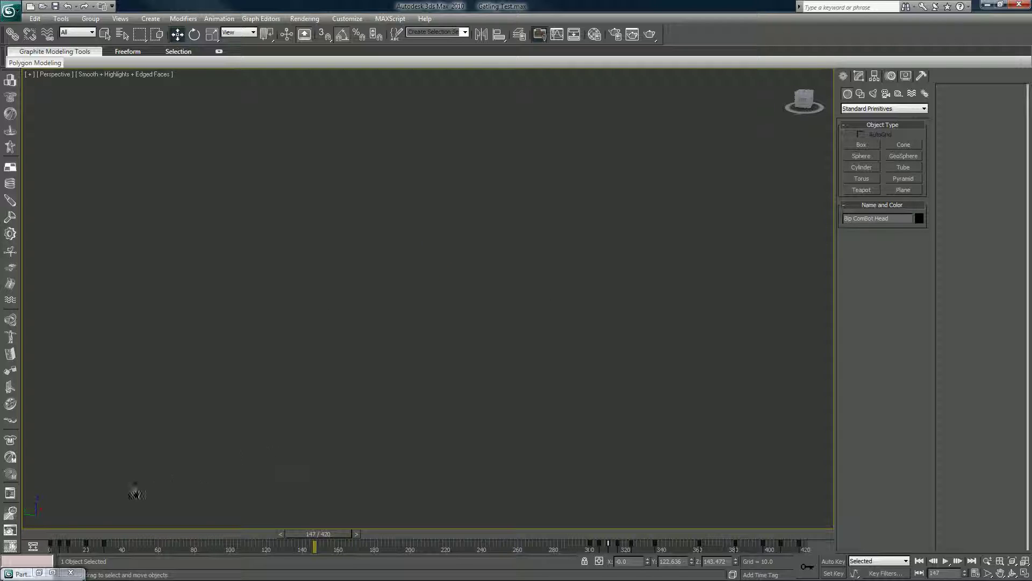
middle_click_drag(565, 357, 459, 372, "alt")
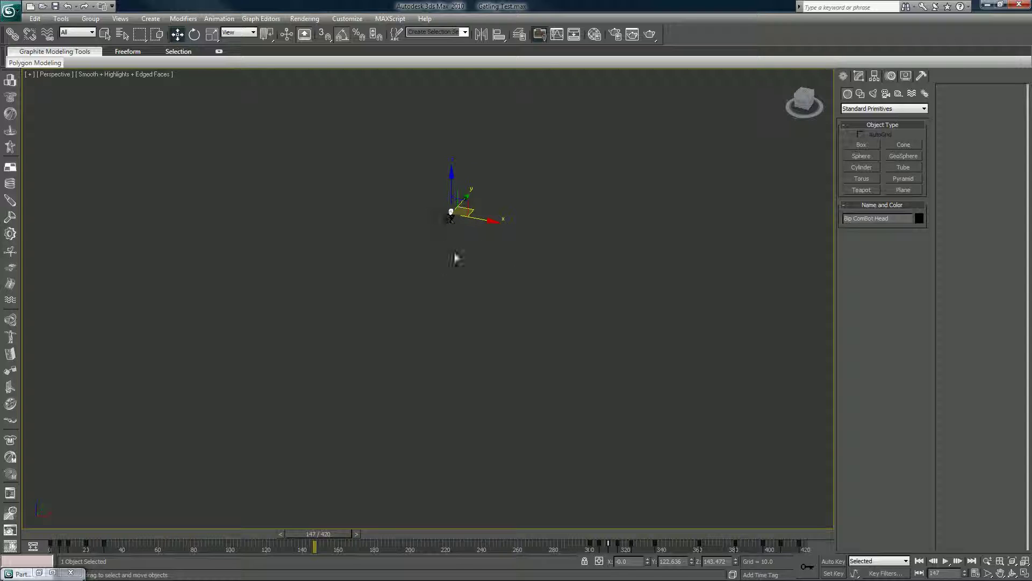
middle_click_drag(419, 321, 459, 296, "alt")
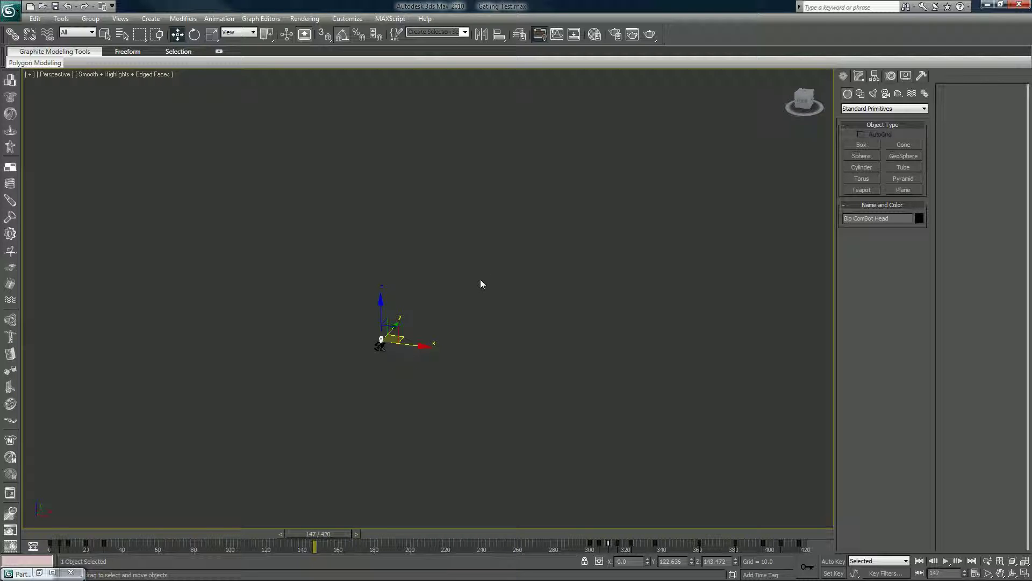
Deselect, zoom extents on the character, and open the scene layer list
left_click(481, 281)
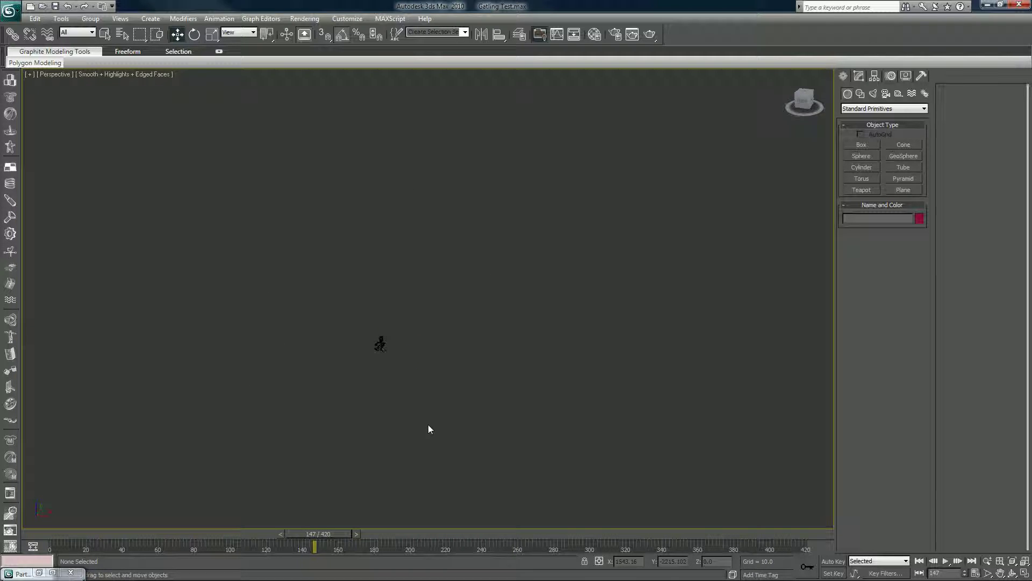
middle_click_drag(430, 424, 471, 424, "alt")
key("z")
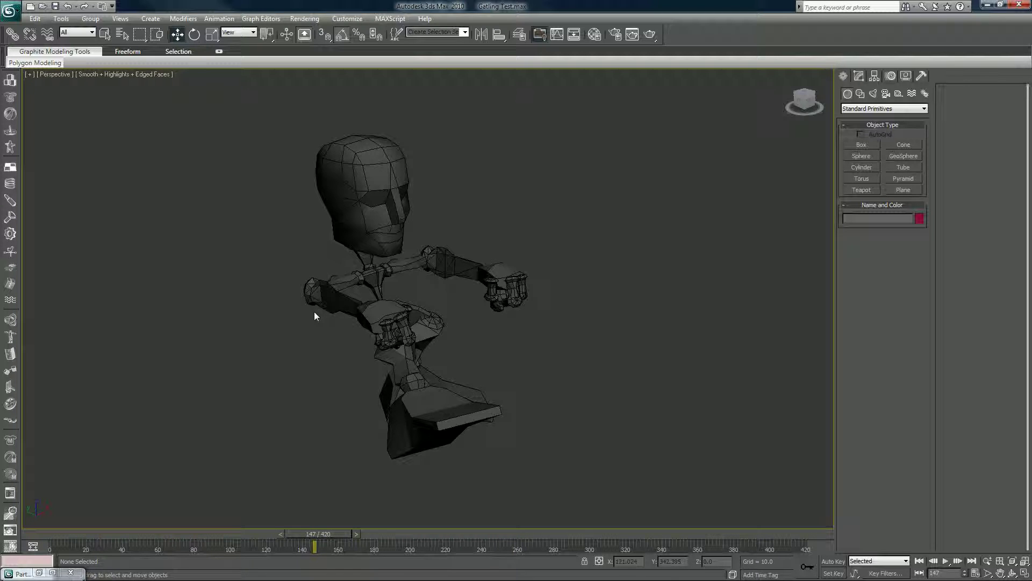
left_click(519, 36)
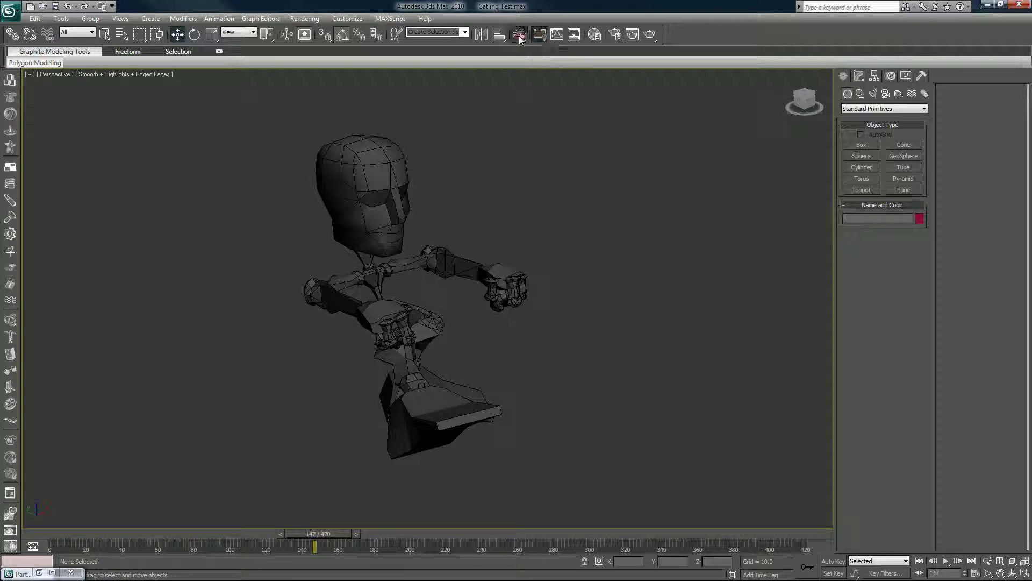